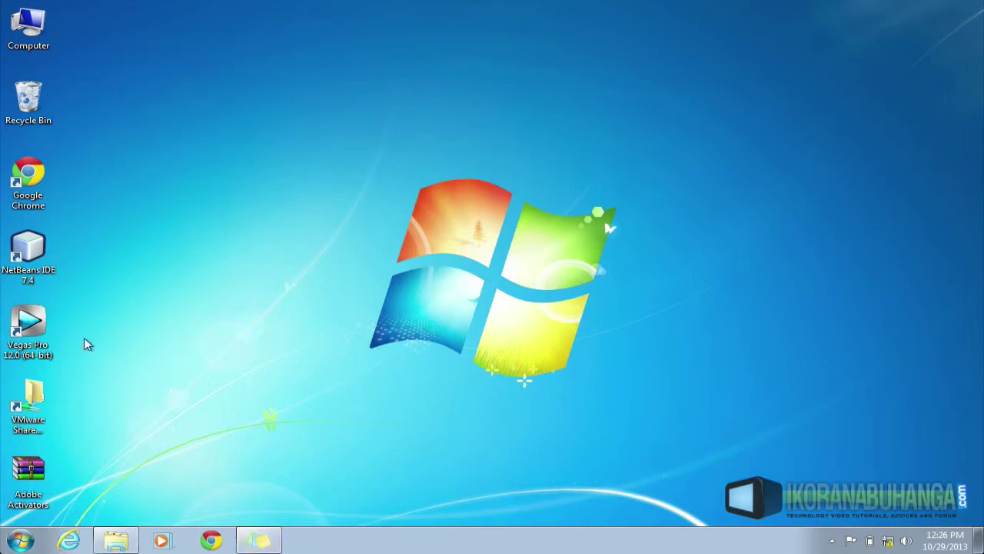
- Search the installed programs for "sti" and open Sticky Notes
click(20, 541)
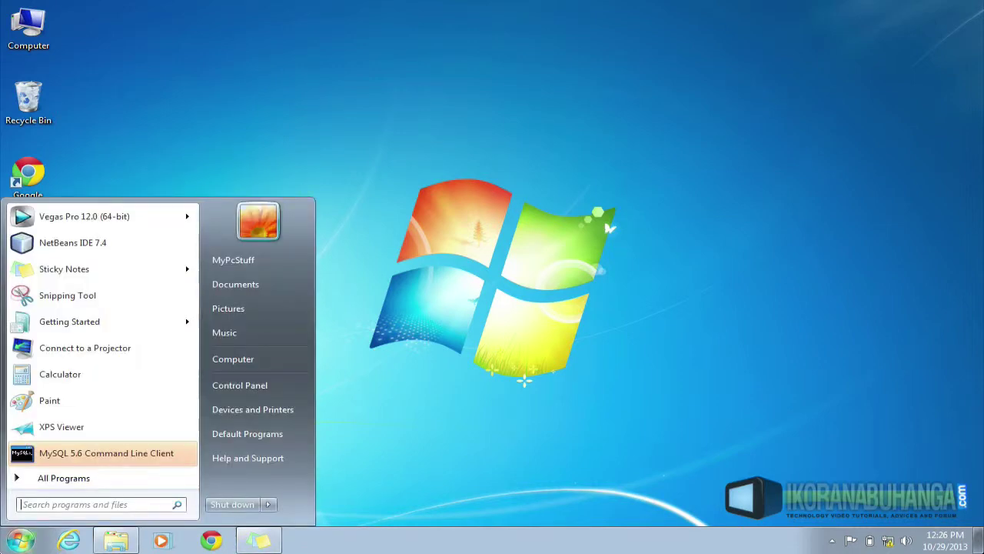
text(sti)
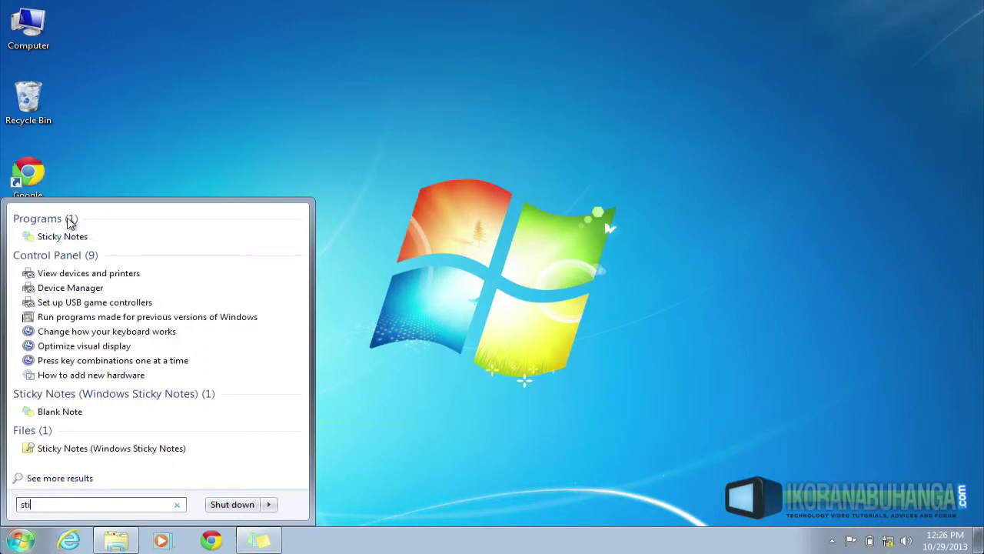
click(64, 237)
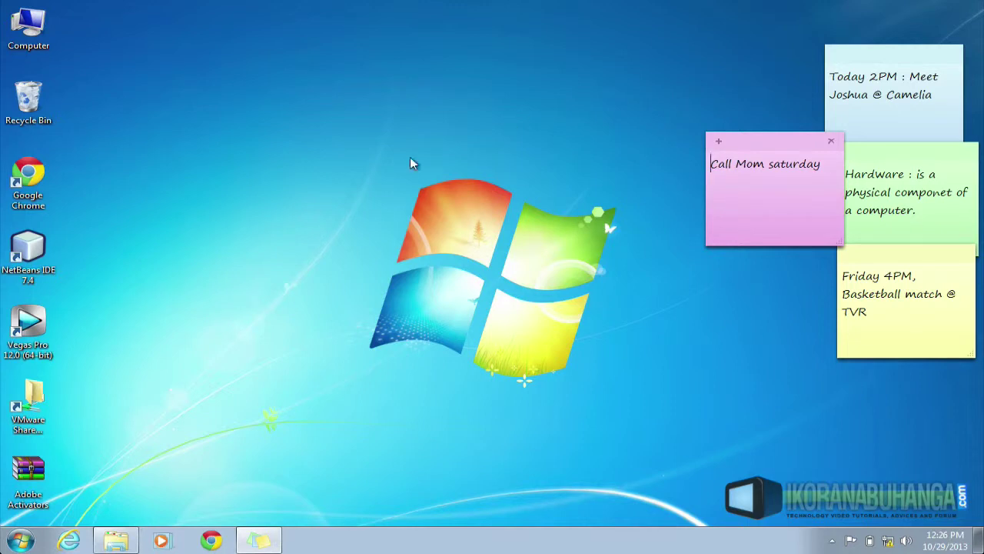
drag(821, 163, 712, 170)
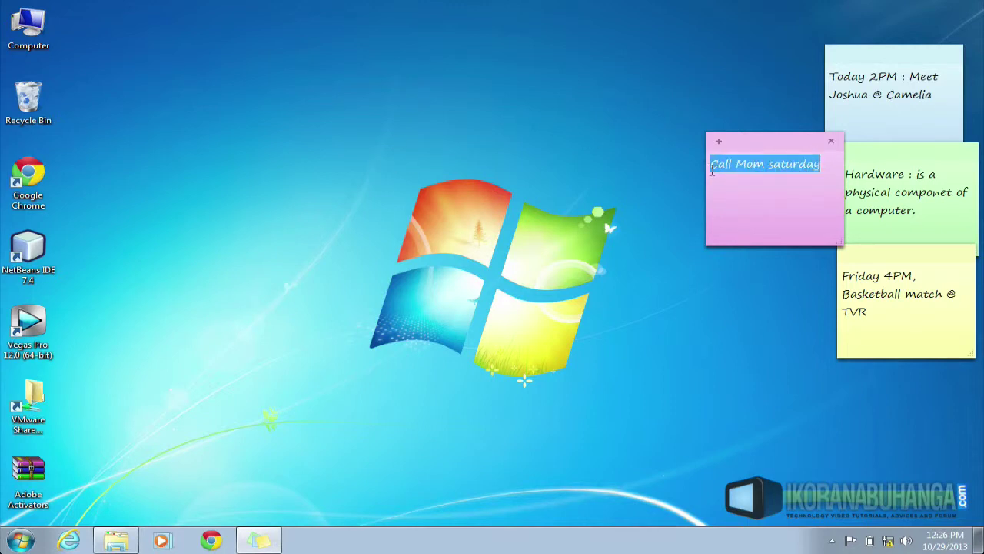
click(866, 78)
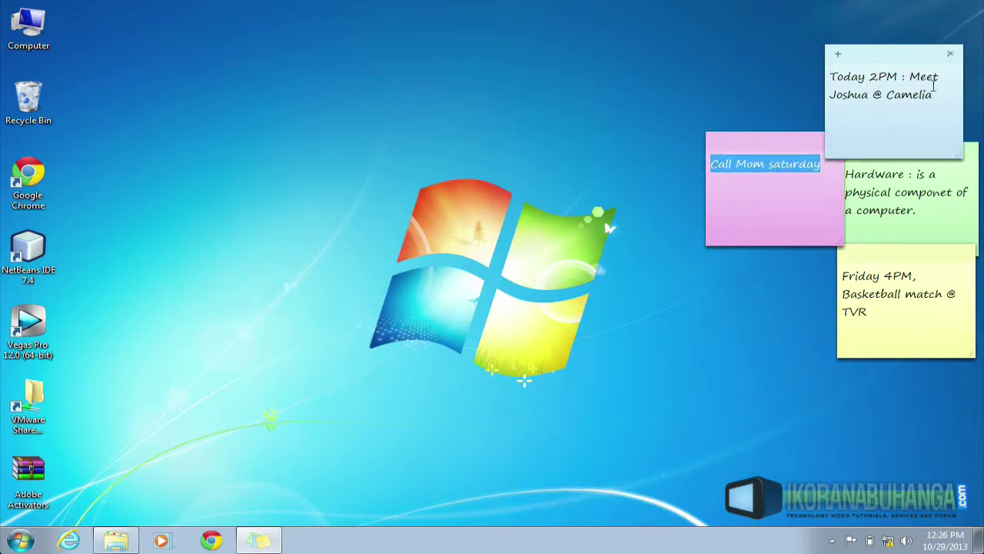
drag(837, 94, 894, 96)
- Create a new sticky note about going to a movie at KCP at 2PM, including the companion's name
key(ctrl+n)
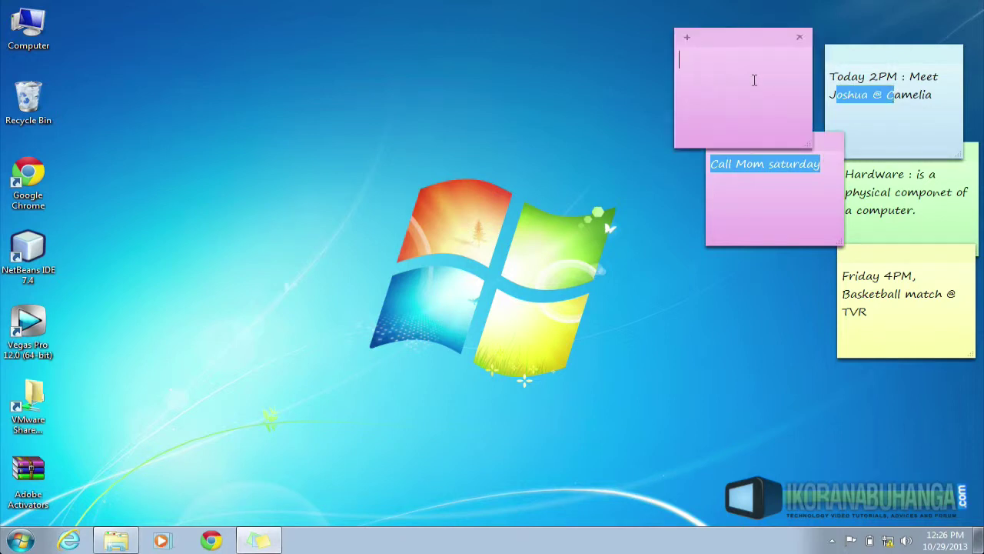
text(Go to m)
text(ovie at KCP 2PM Wiht Jane)
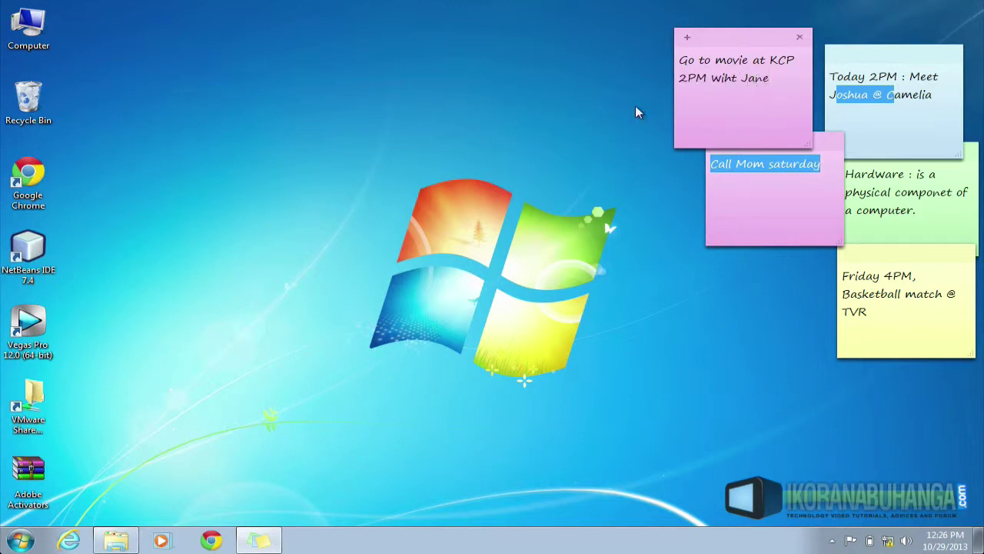
click(636, 110)
click(910, 102)
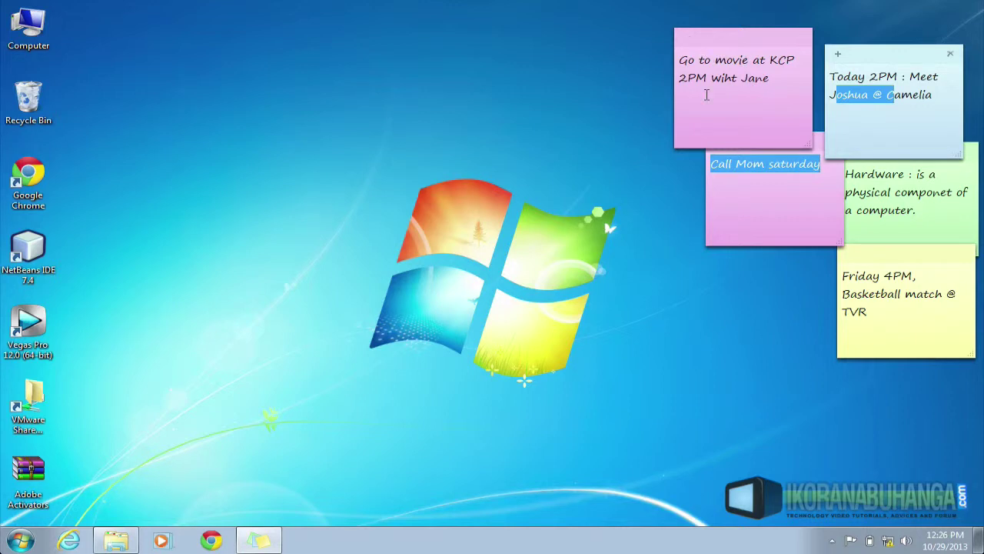
click(602, 109)
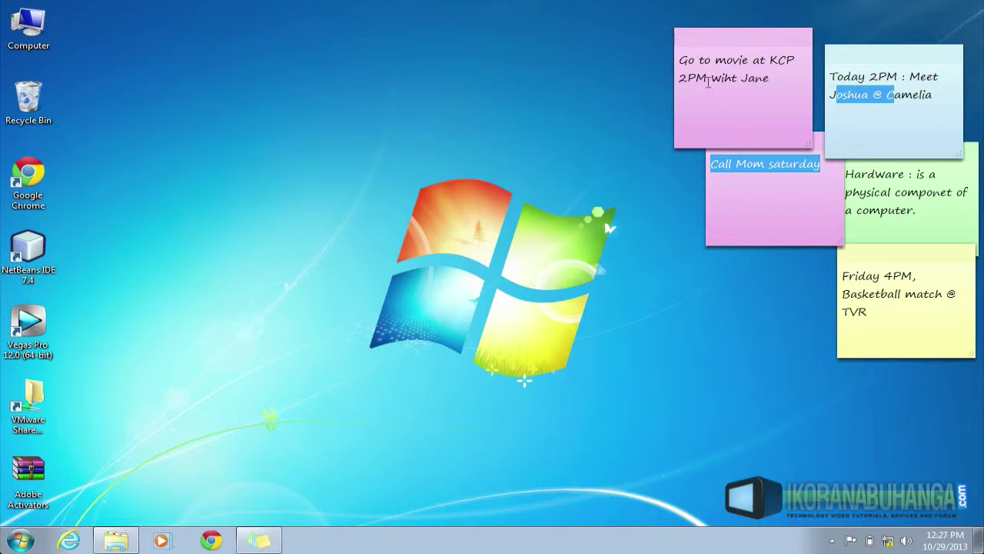
click(683, 38)
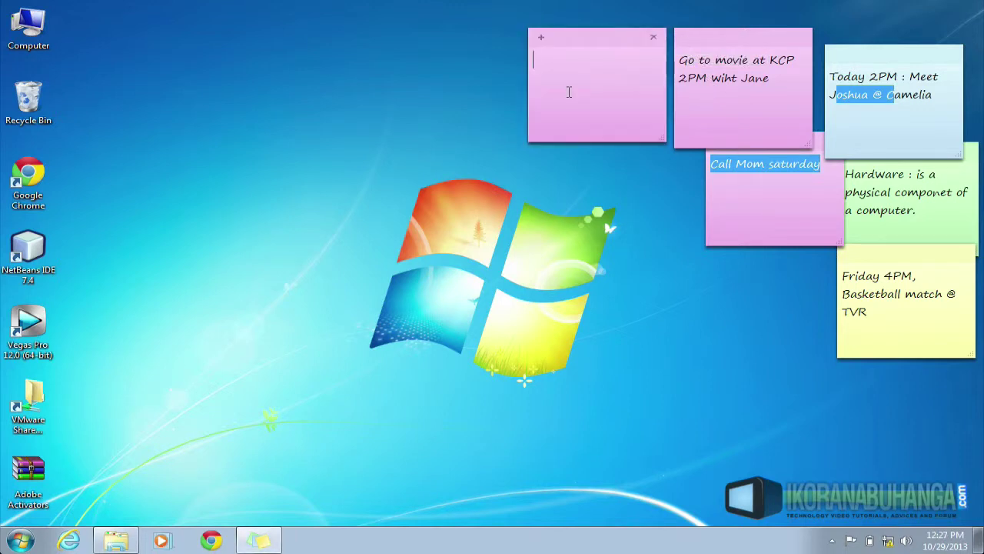
text(www.ikoranabuhnga)
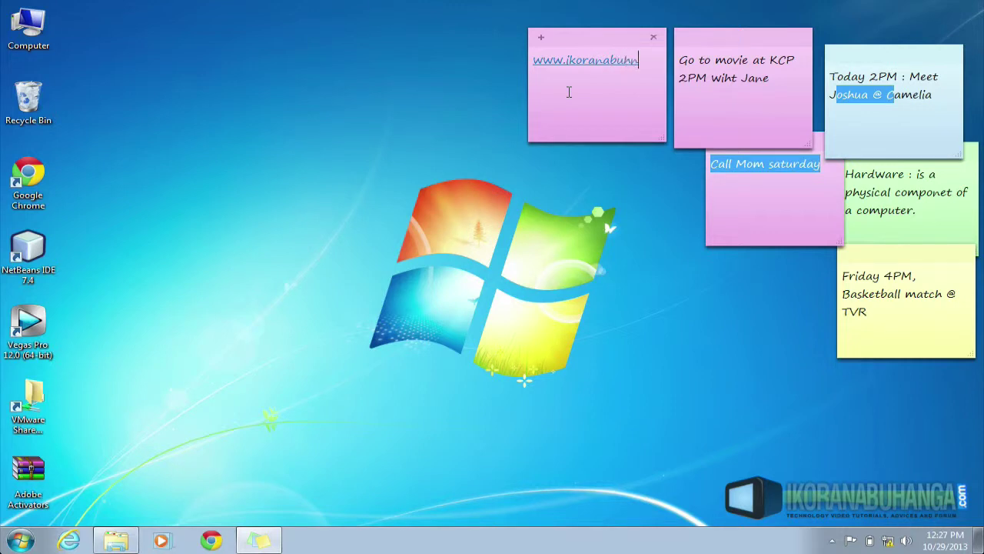
key(BackSpace)
key(BackSpace)
key(BackSpace)
text(anga.com)
drag(592, 38, 852, 327)
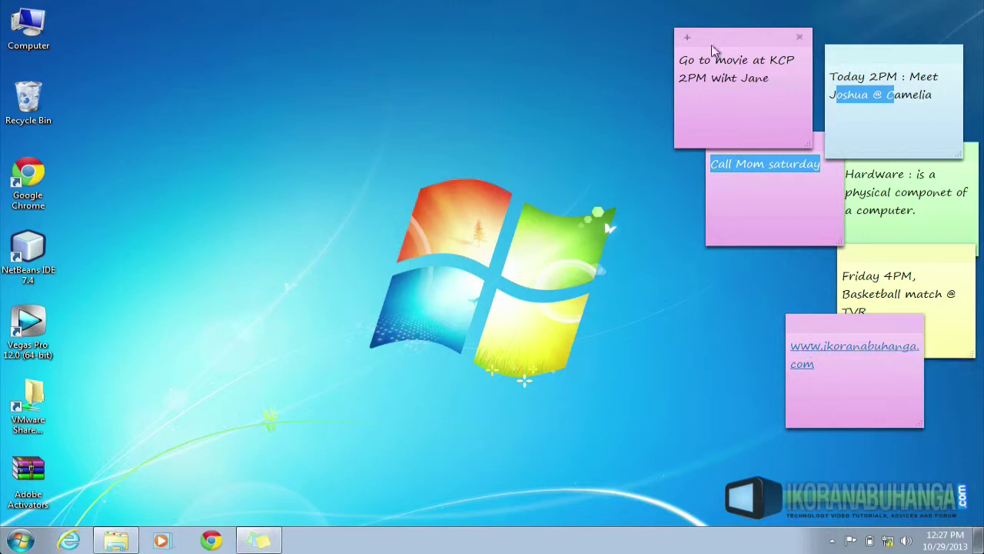
- Delete the pink note about the movie at KCP
click(799, 37)
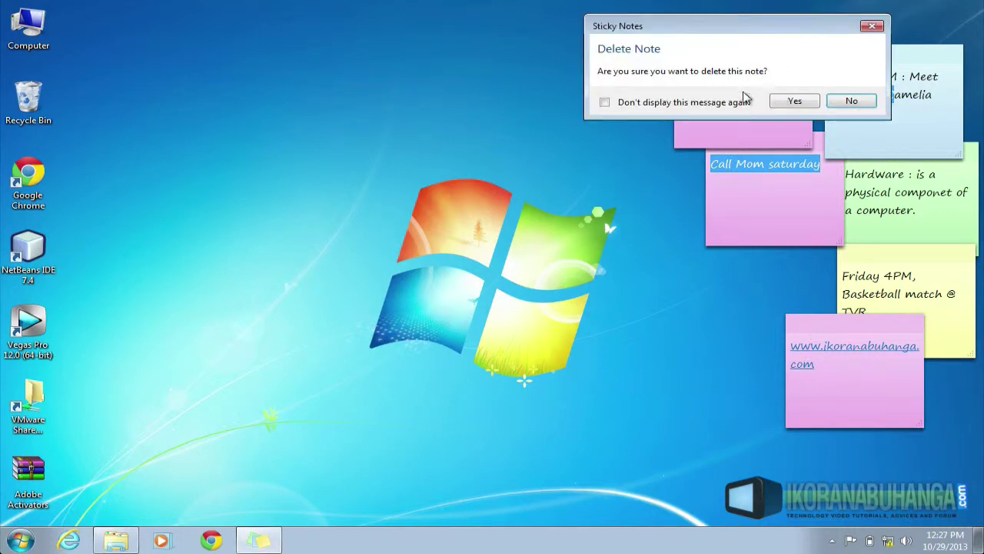
click(802, 99)
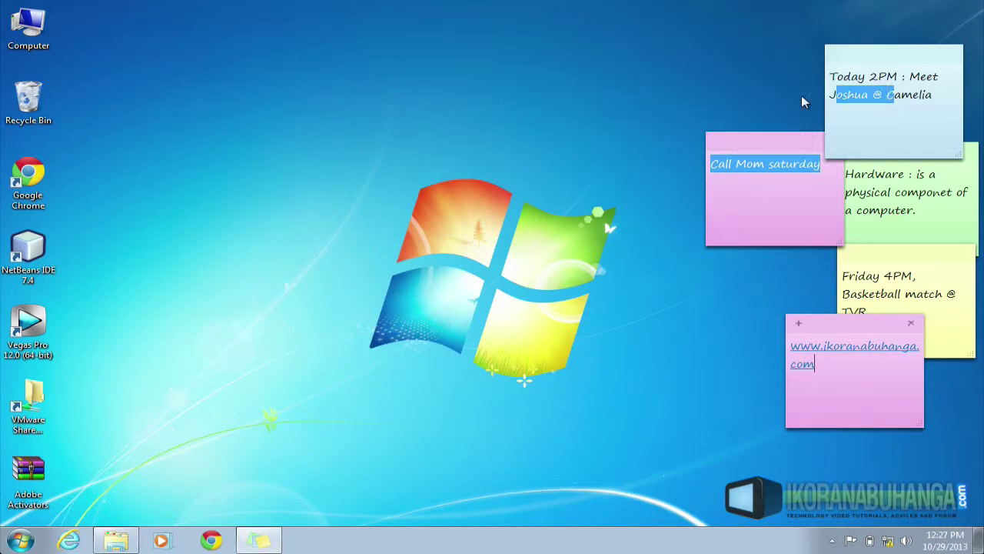
click(599, 149)
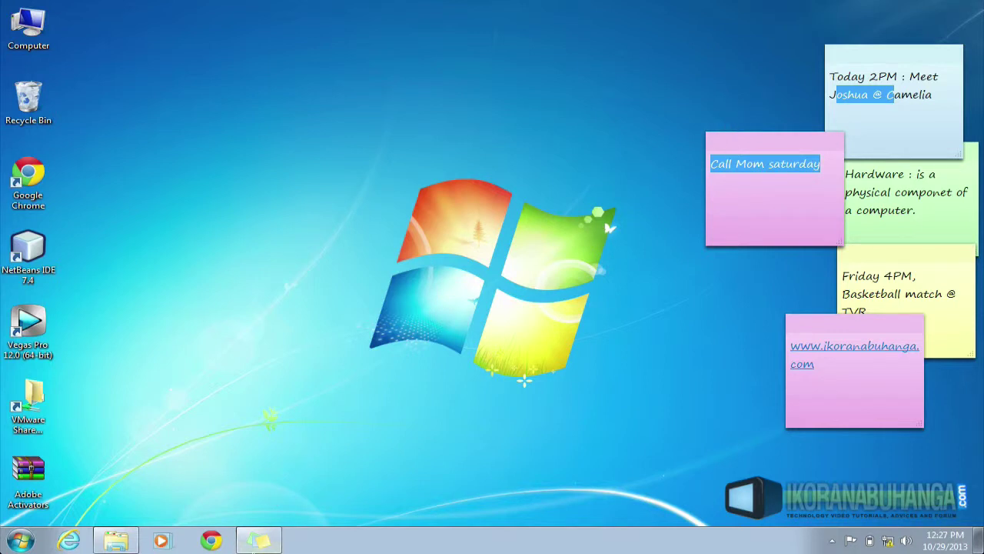
- Close Sticky Notes with all its notes, and reopen it by searching for "stic"
right_click(263, 548)
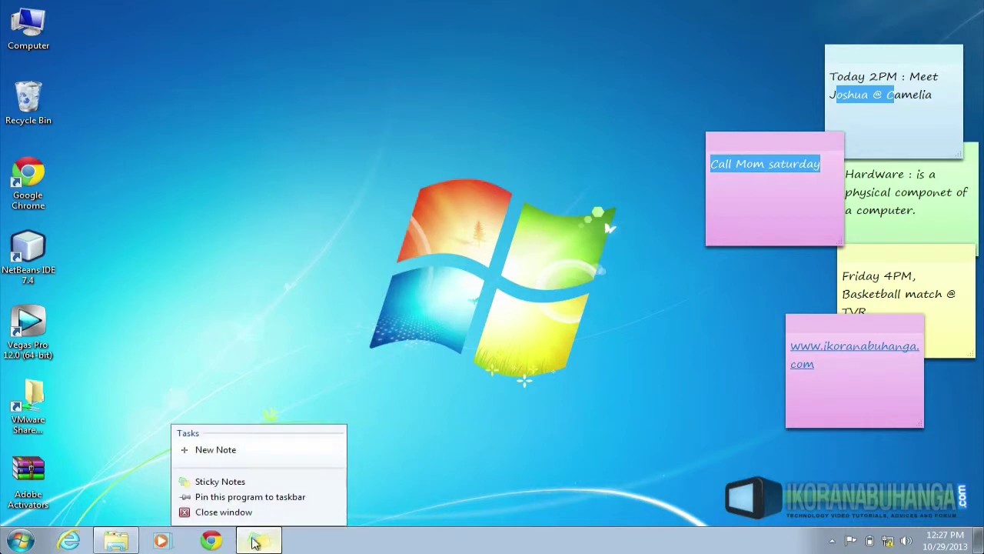
click(222, 513)
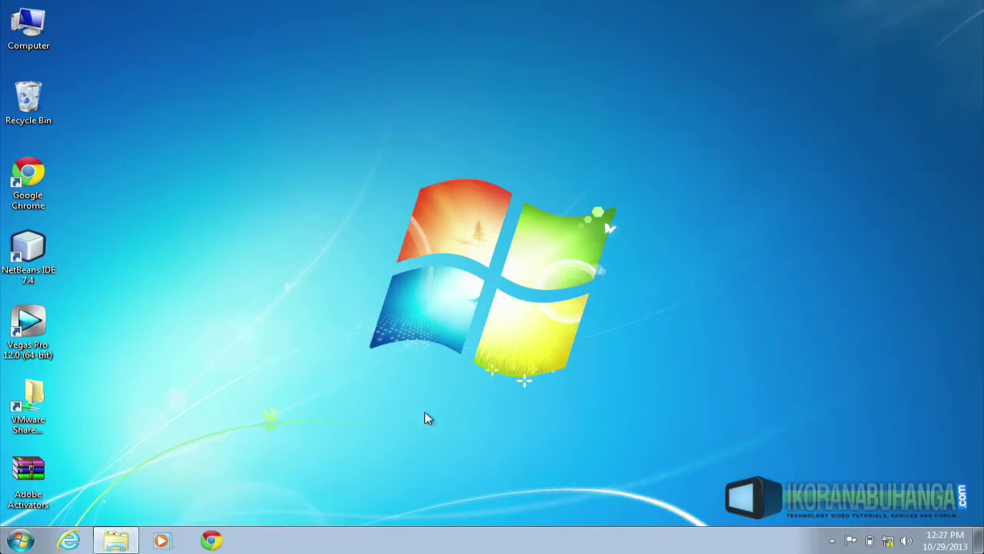
click(18, 540)
text(stic)
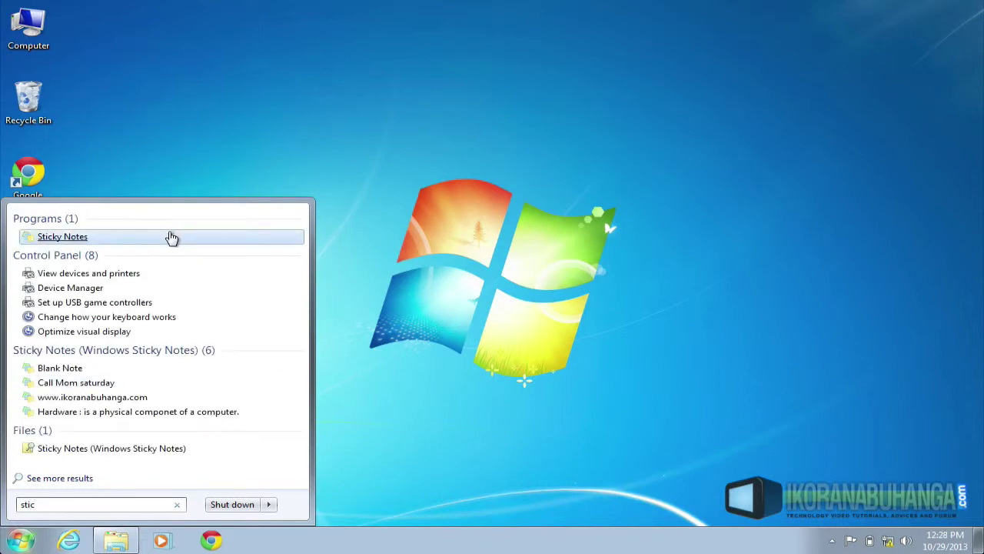
click(112, 240)
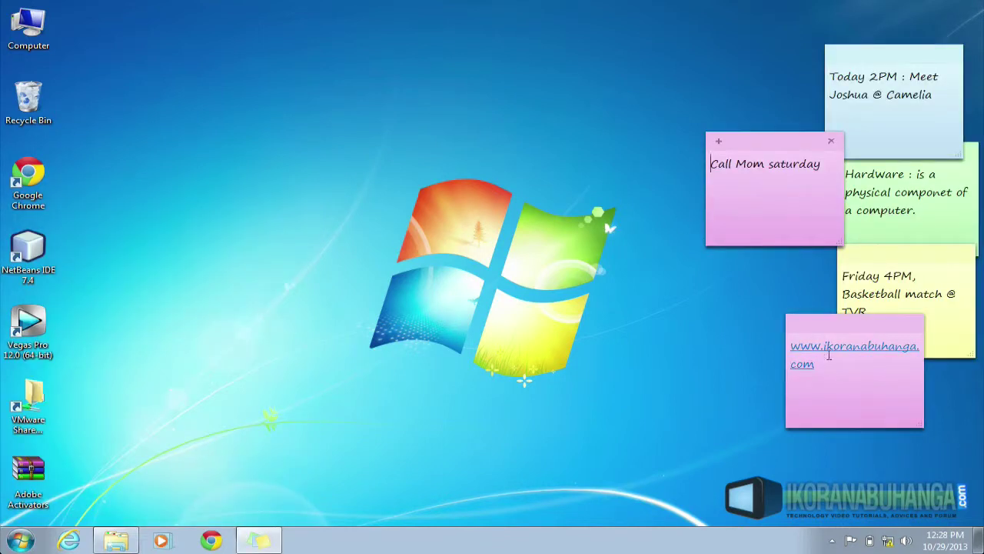
- Delete the pink "Call Mom saturday" note
click(830, 145)
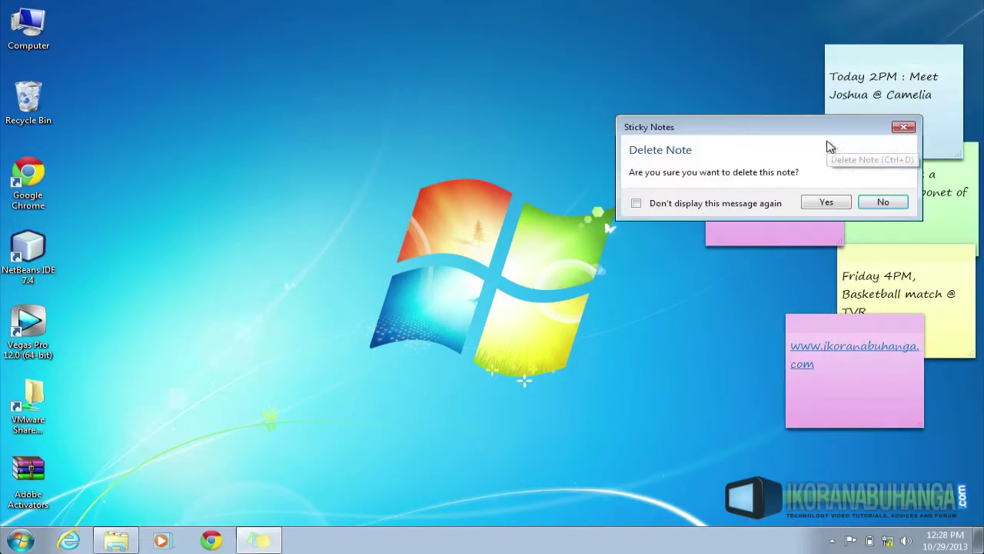
click(826, 202)
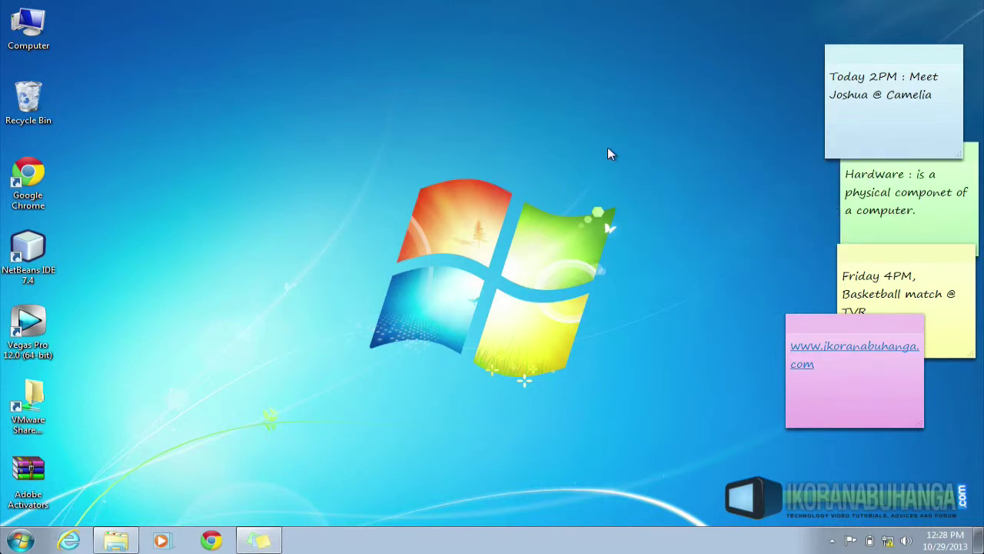
- Switch to Windows Explorer and open the MyPcStuff user folder inside Users on Local Disk (C:)
double_click(47, 23)
double_click(277, 108)
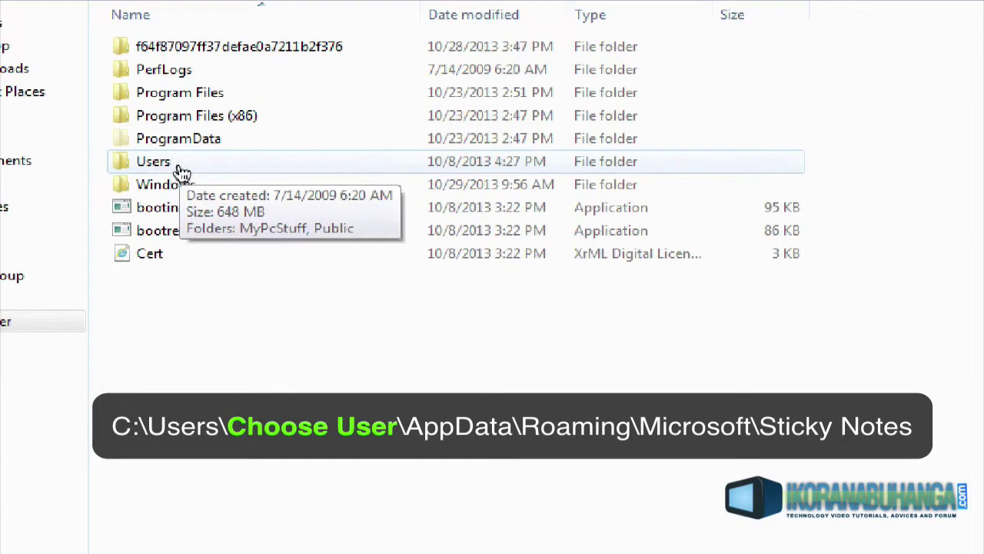
double_click(182, 171)
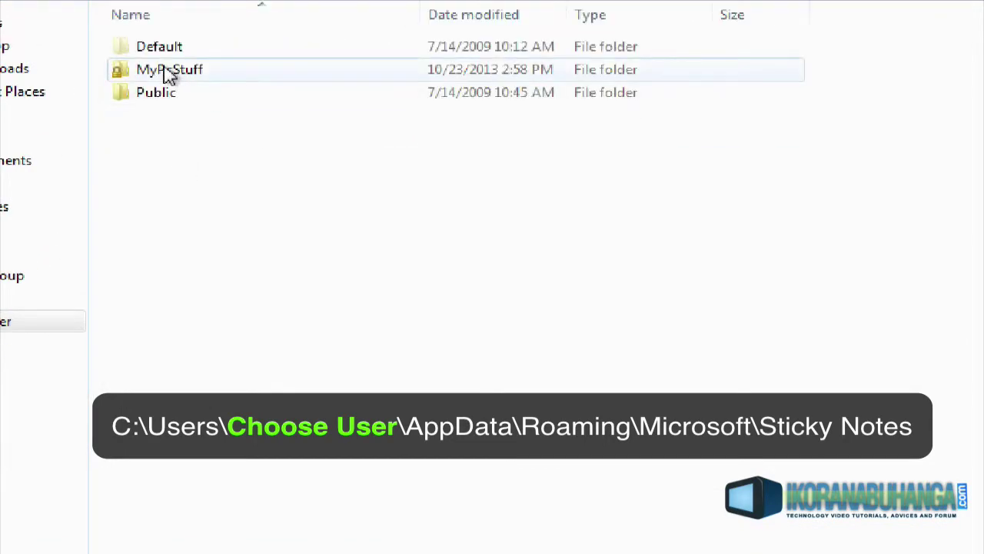
double_click(166, 72)
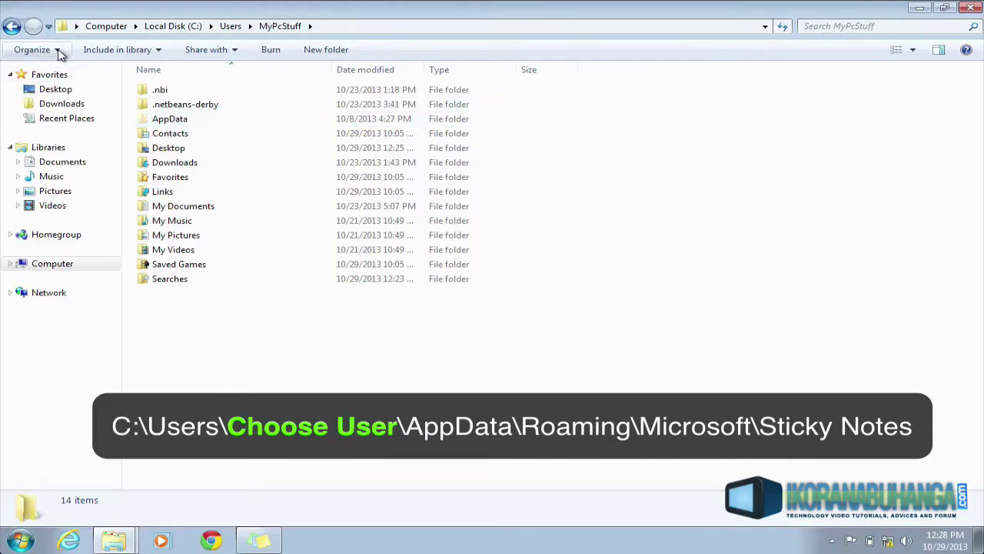
- Set the folder options to not show hidden files, folders, or drives
click(60, 52)
click(62, 186)
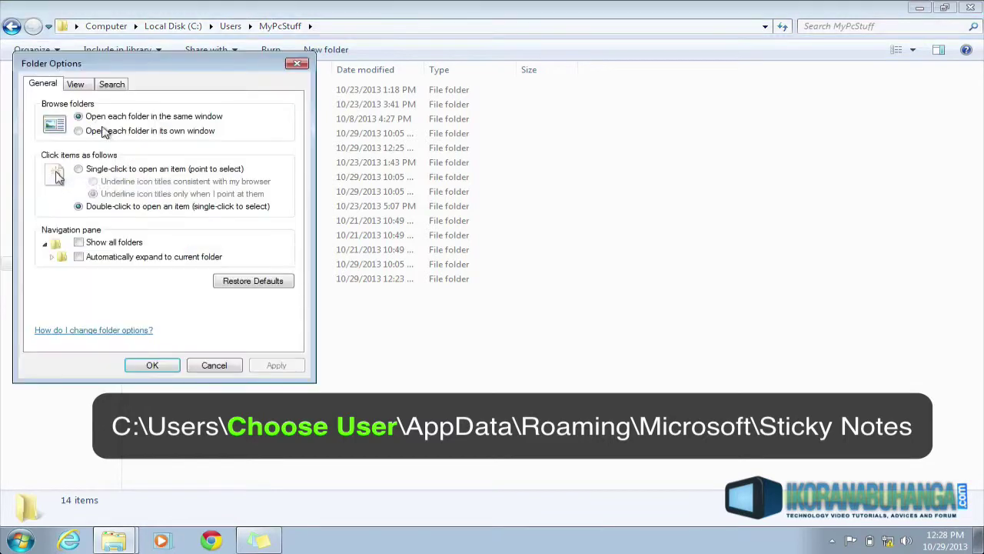
click(75, 84)
click(83, 269)
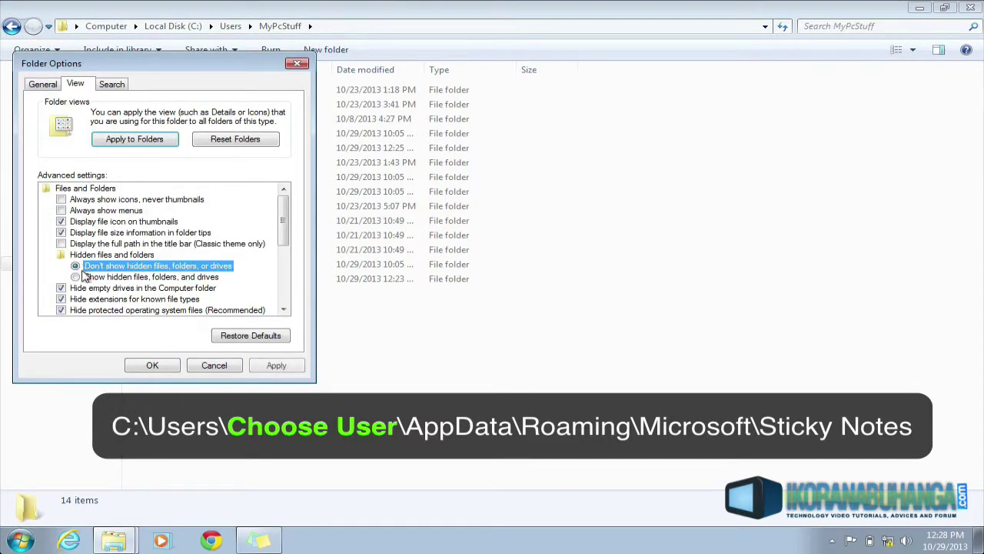
click(151, 365)
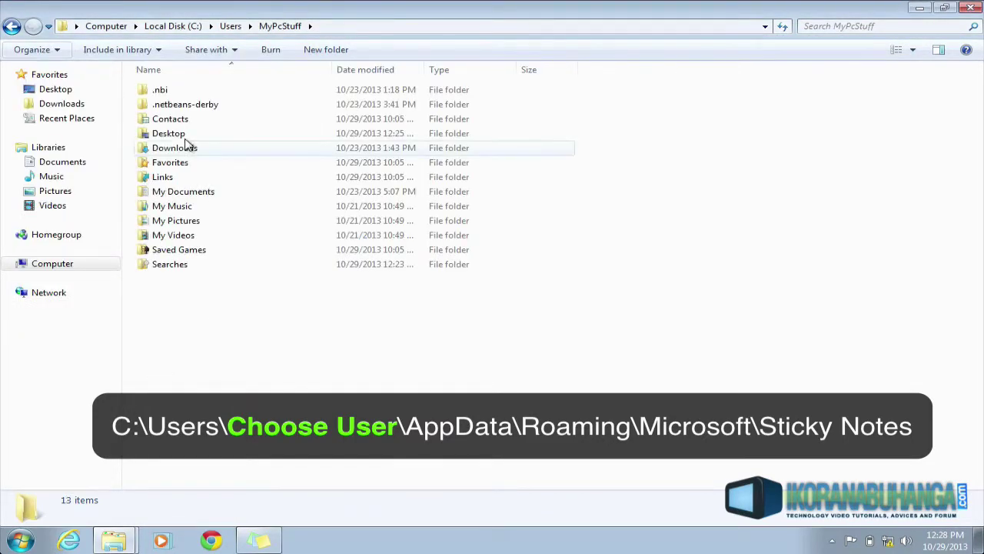
- Set the folder options to show hidden files, folders, and drives
click(57, 52)
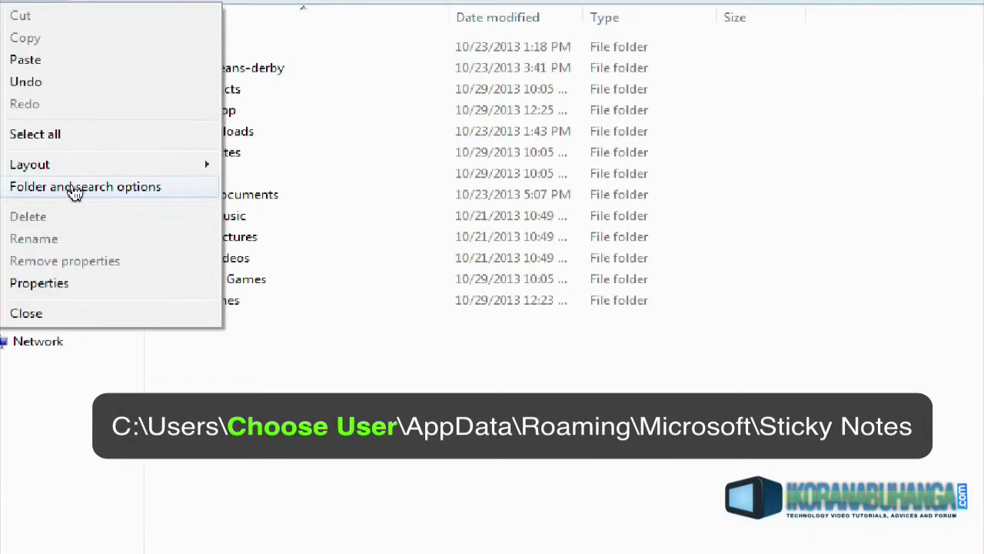
click(75, 192)
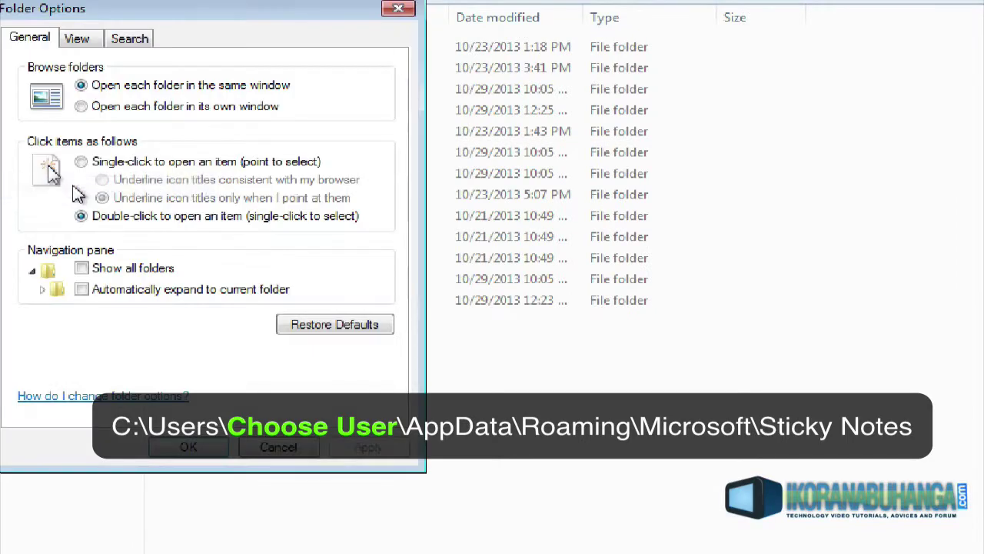
click(80, 43)
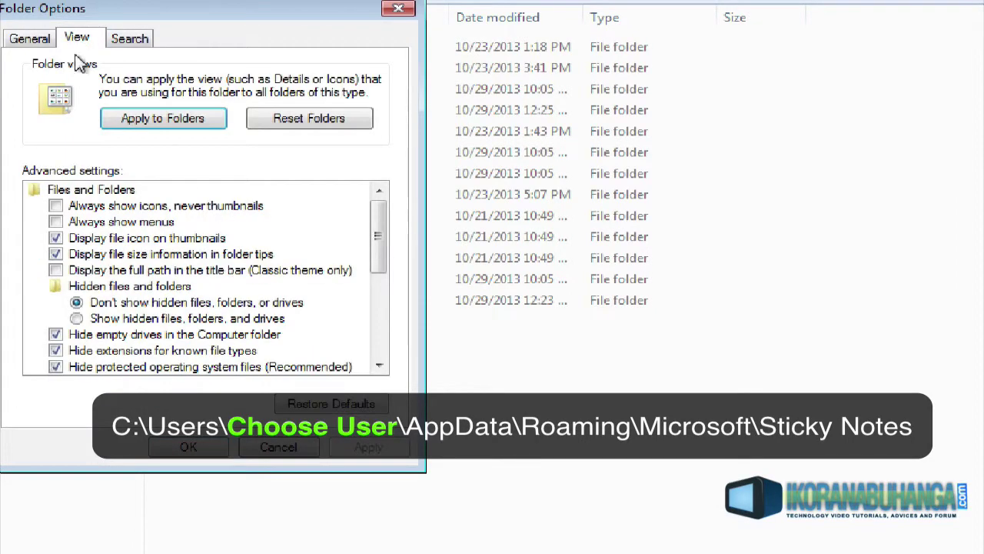
click(76, 318)
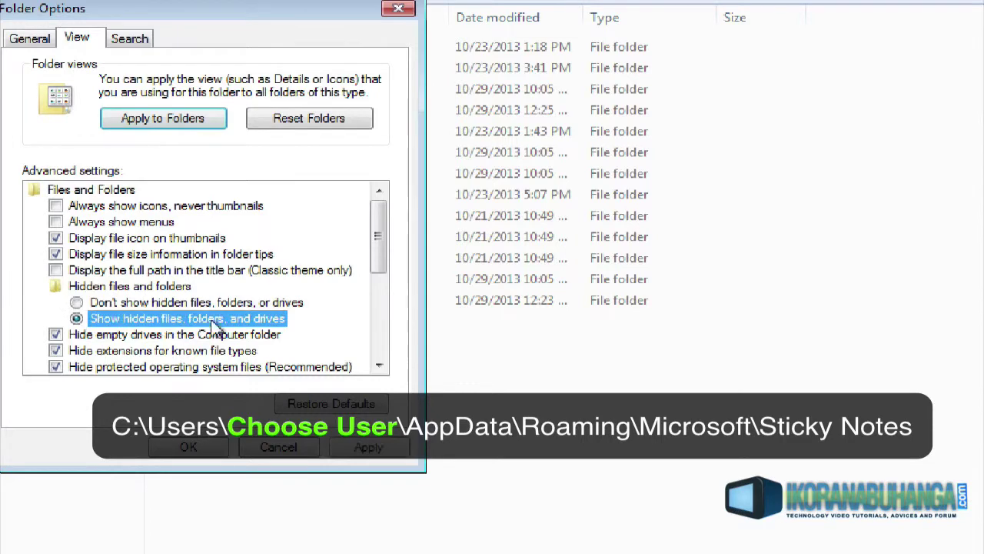
click(192, 448)
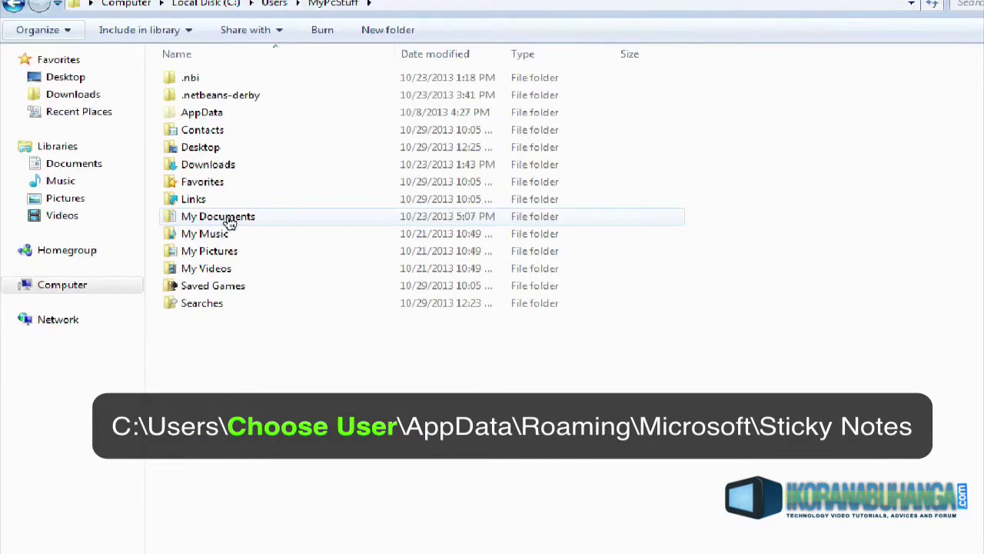
- Open the Roaming folder inside the user's AppData folder
click(202, 115)
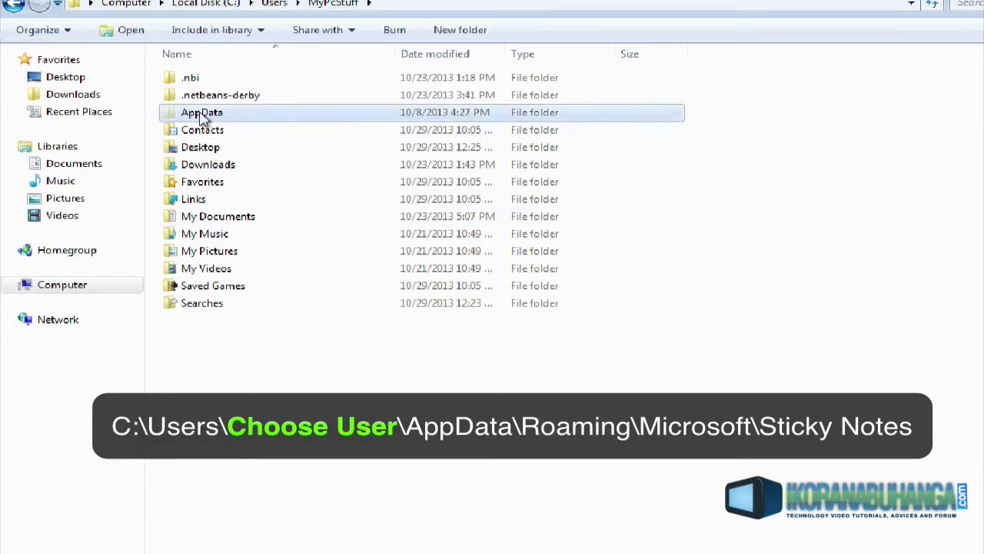
double_click(202, 116)
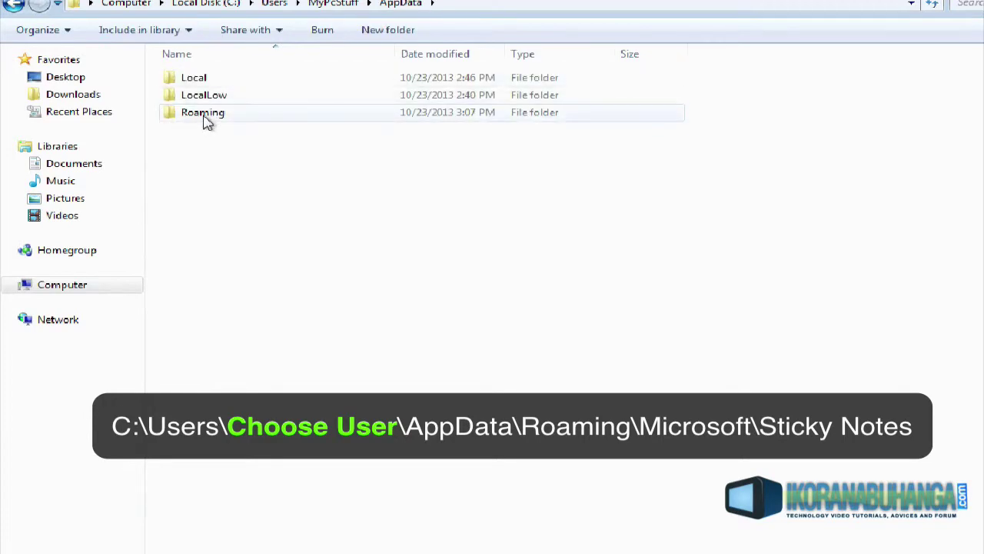
click(206, 122)
double_click(206, 122)
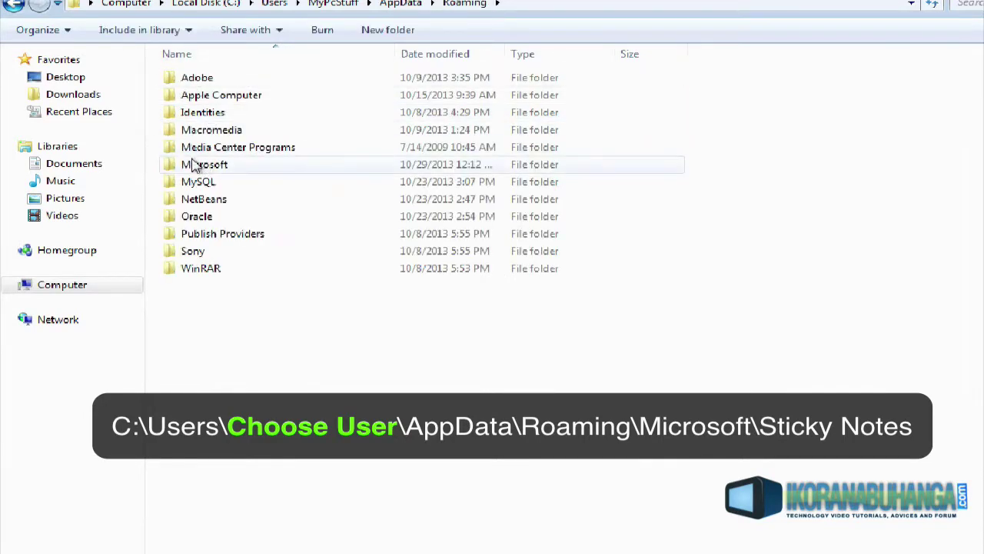
- Open the Sticky Notes folder inside the Microsoft folder and copy the StickyNotes.snt file
double_click(218, 169)
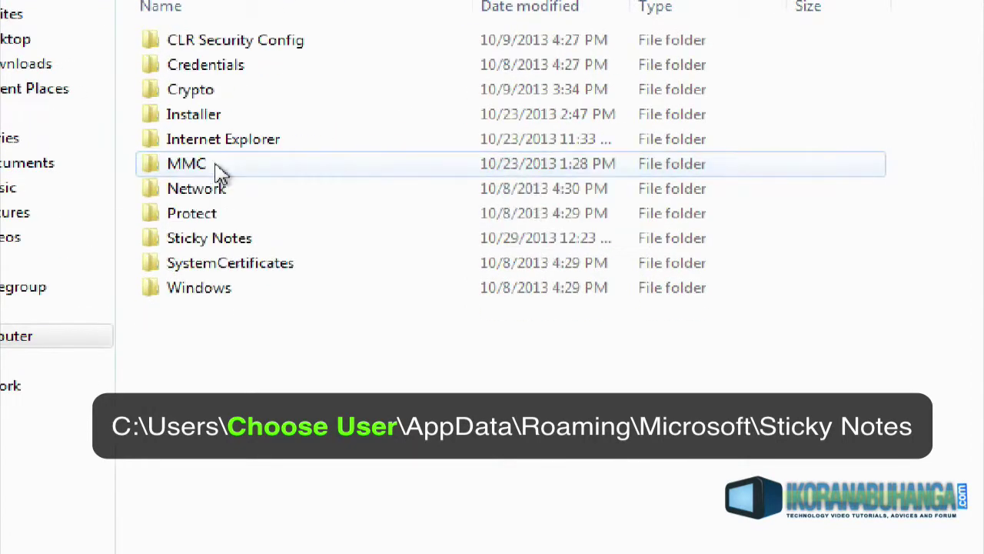
double_click(221, 231)
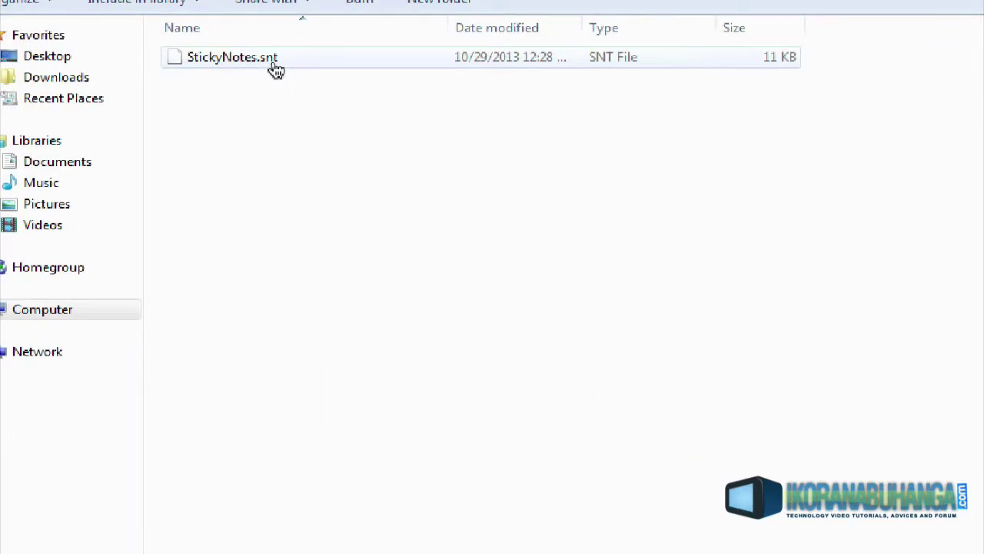
right_click(256, 66)
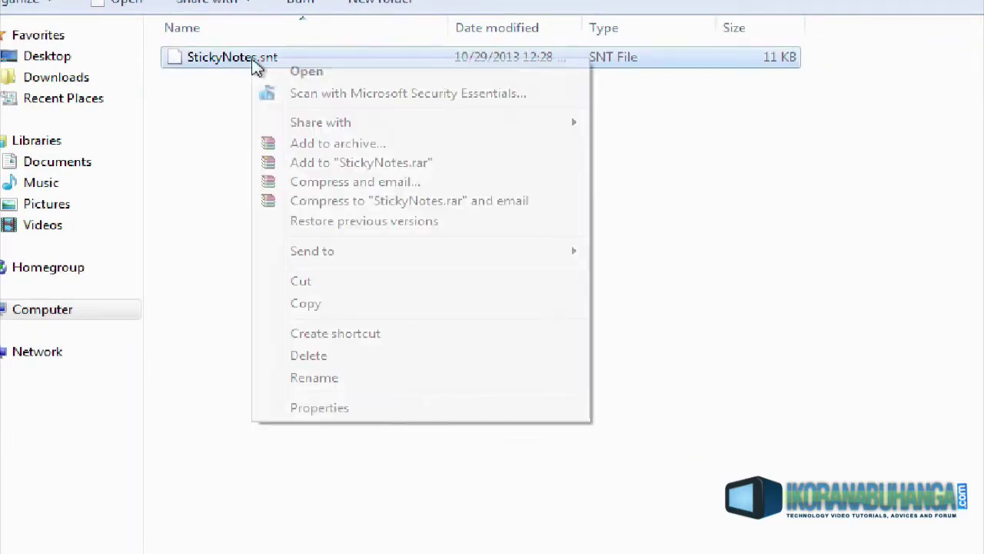
click(315, 306)
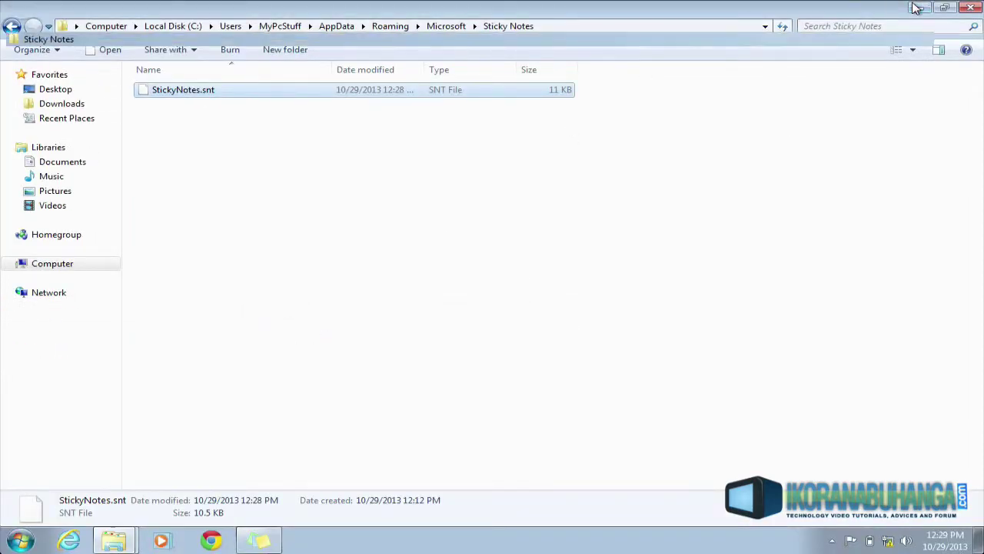
- Minimize the Explorer window and paste the copied StickyNotes.snt file onto the desktop
click(921, 8)
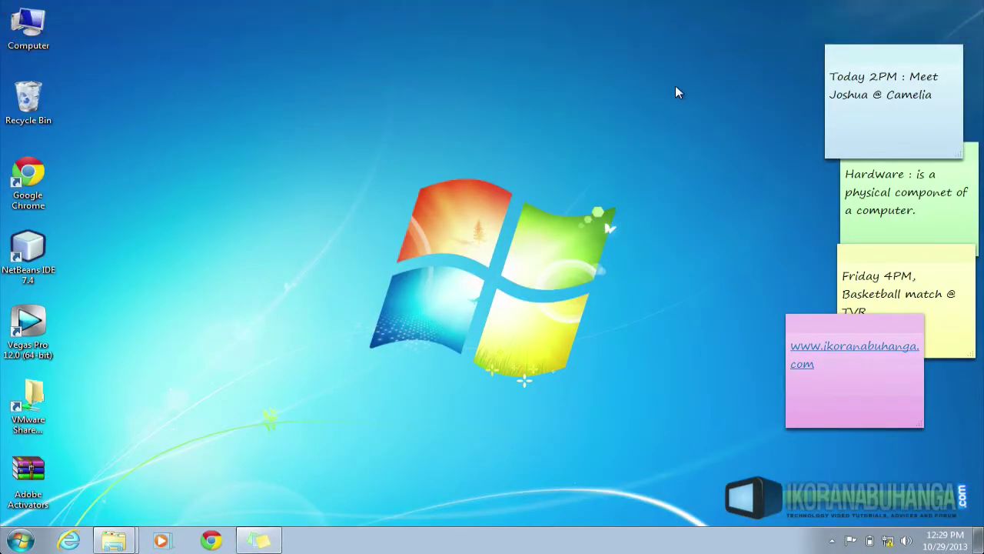
right_click(562, 144)
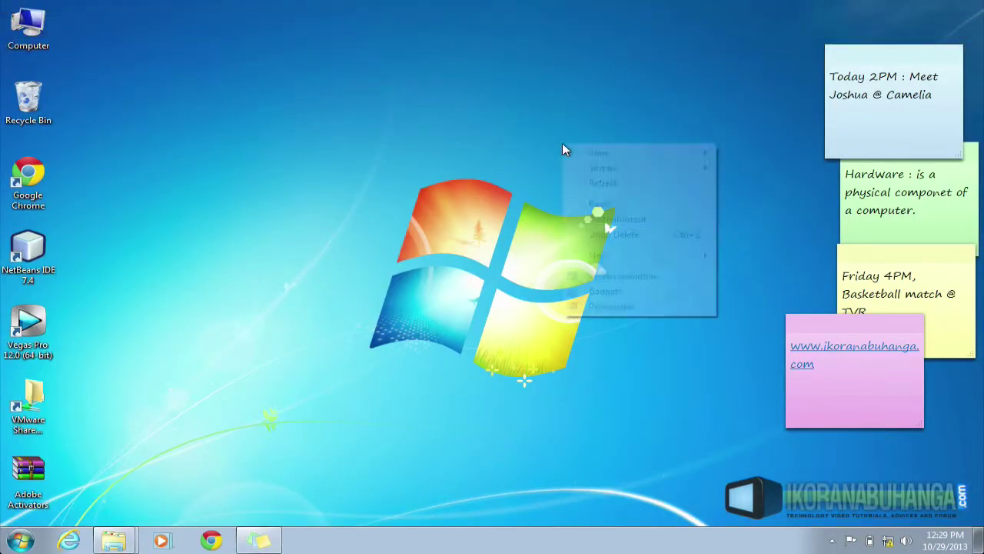
click(598, 204)
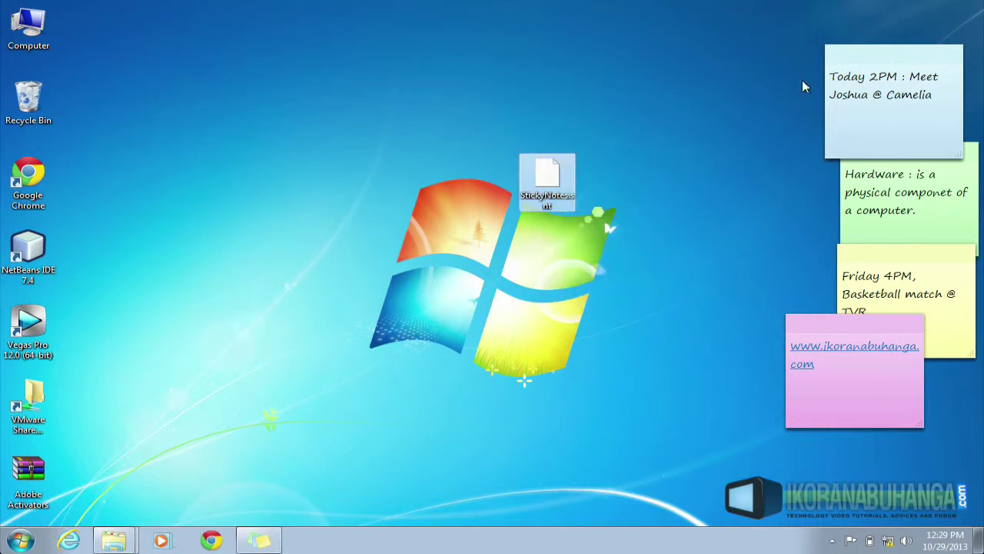
click(662, 226)
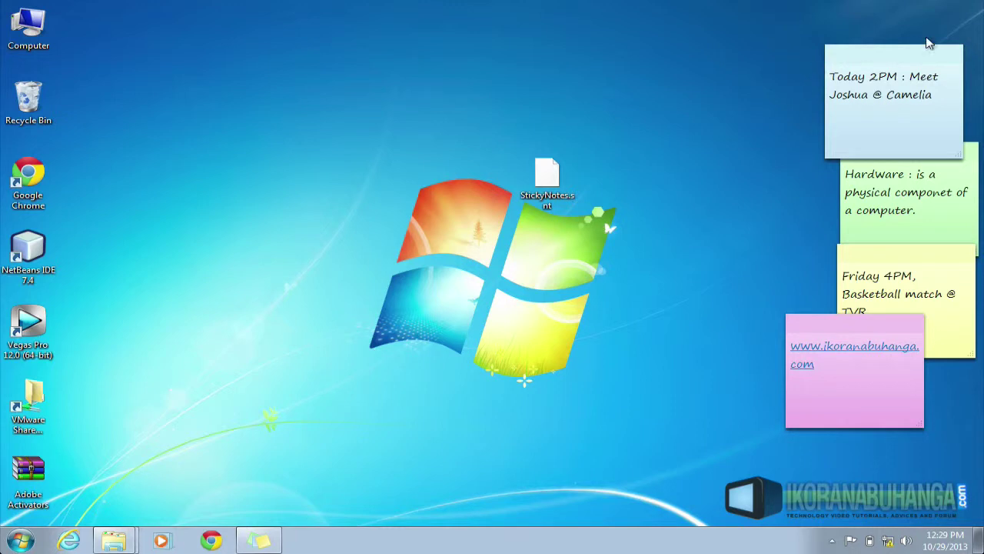
- Delete all four sticky notes from the desktop, confirming each deletion
click(955, 54)
click(884, 117)
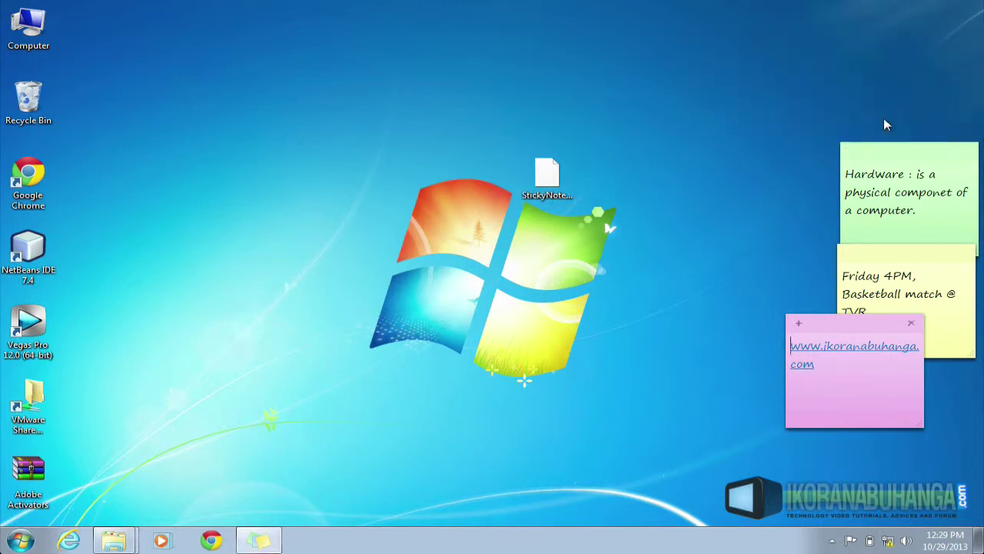
click(968, 149)
click(896, 218)
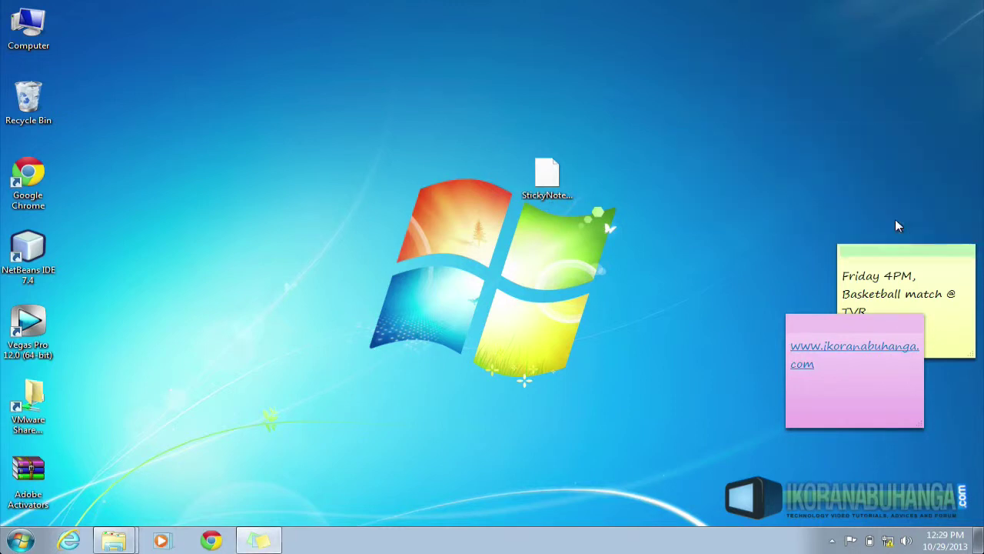
click(964, 255)
click(888, 317)
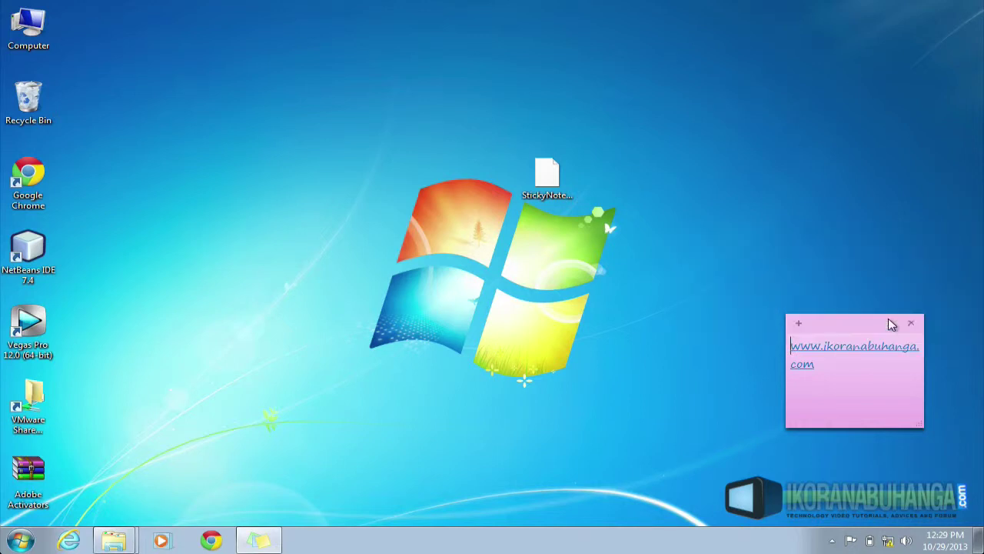
click(911, 323)
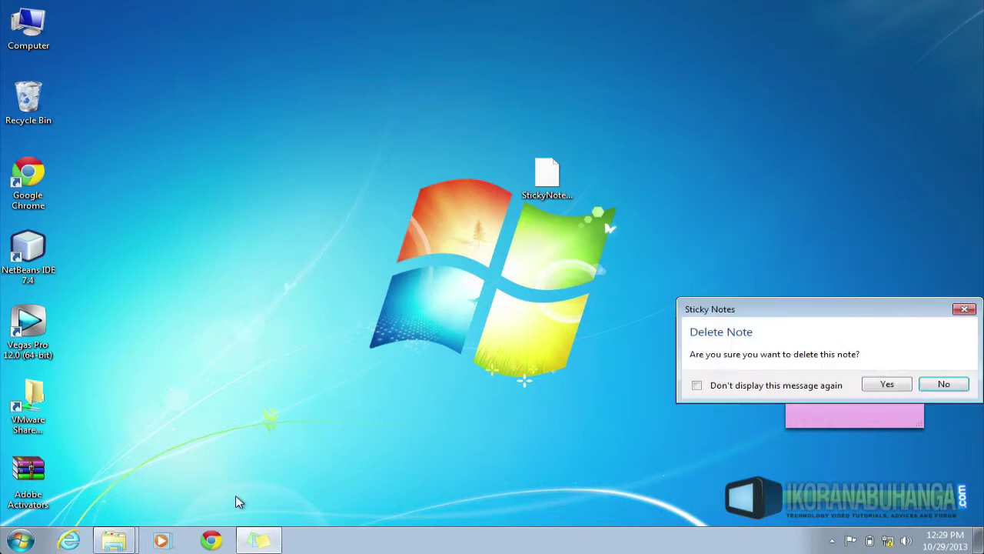
click(886, 384)
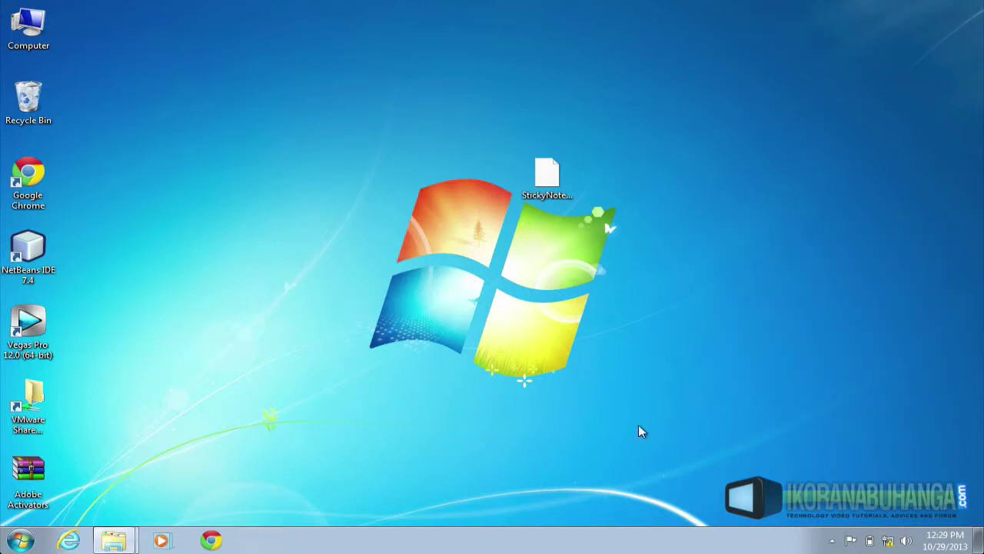
- Close the Explorer window, then search the installed programs for "stick" and launch Sticky Notes
right_click(120, 541)
click(104, 513)
click(2, 544)
text(stick)
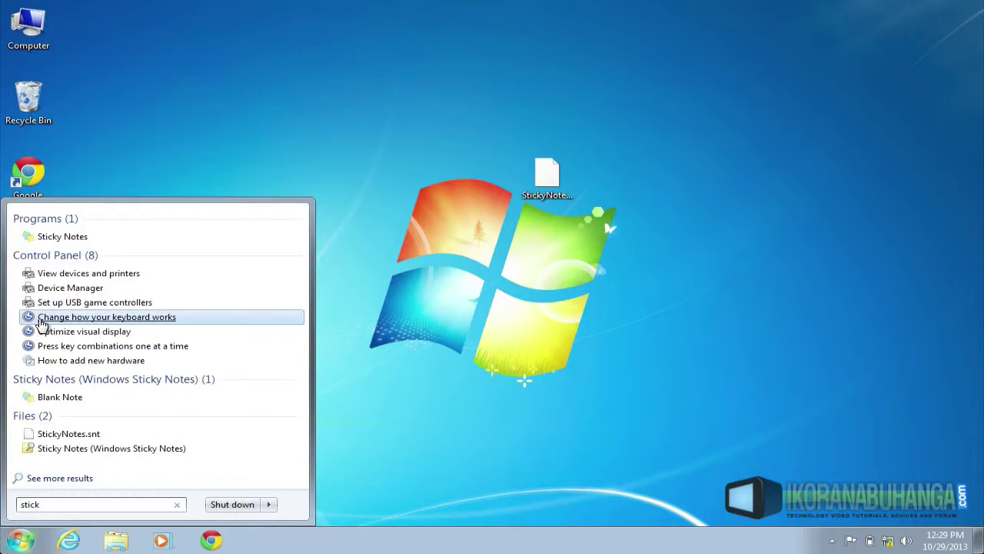
click(63, 236)
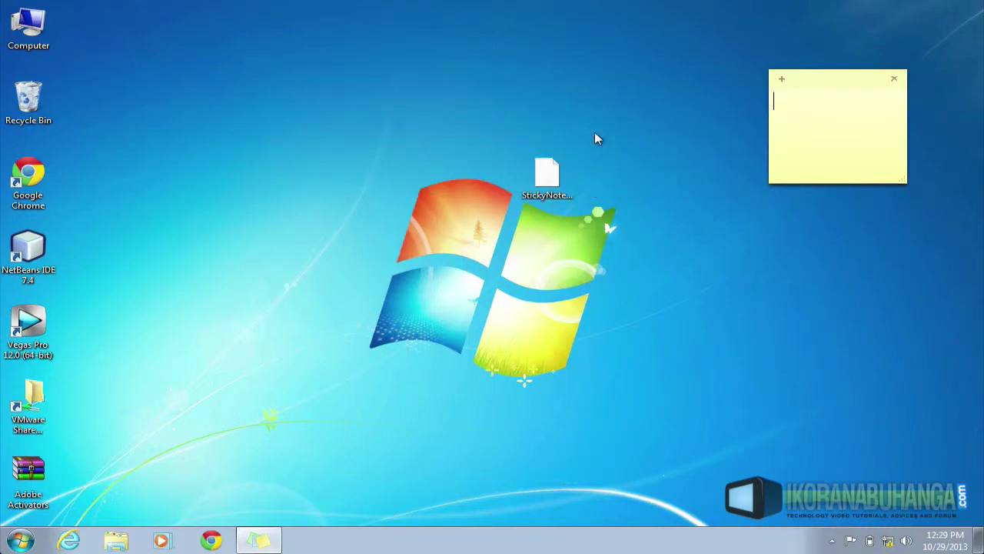
- Copy the backup StickyNotes.snt file from the desktop
click(663, 114)
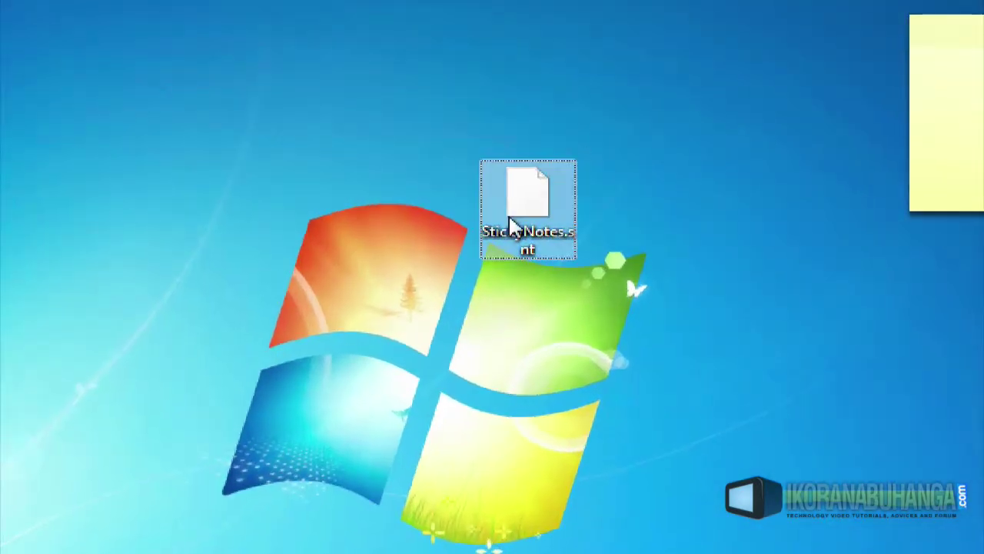
right_click(536, 191)
click(567, 483)
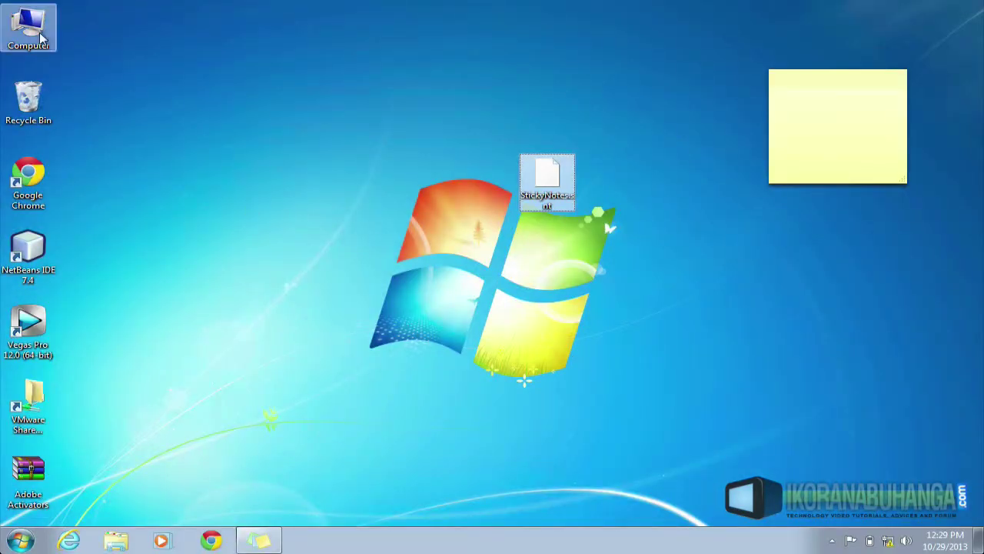
- Open Computer and browse to C:\Users\MyPcStuff\AppData\Roaming\Microsoft\Sticky Notes
double_click(39, 32)
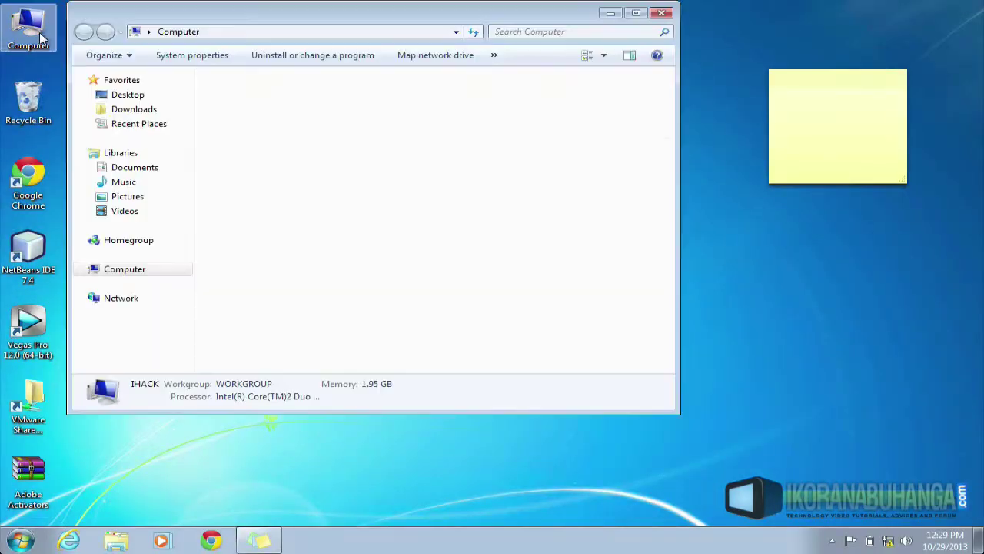
double_click(323, 106)
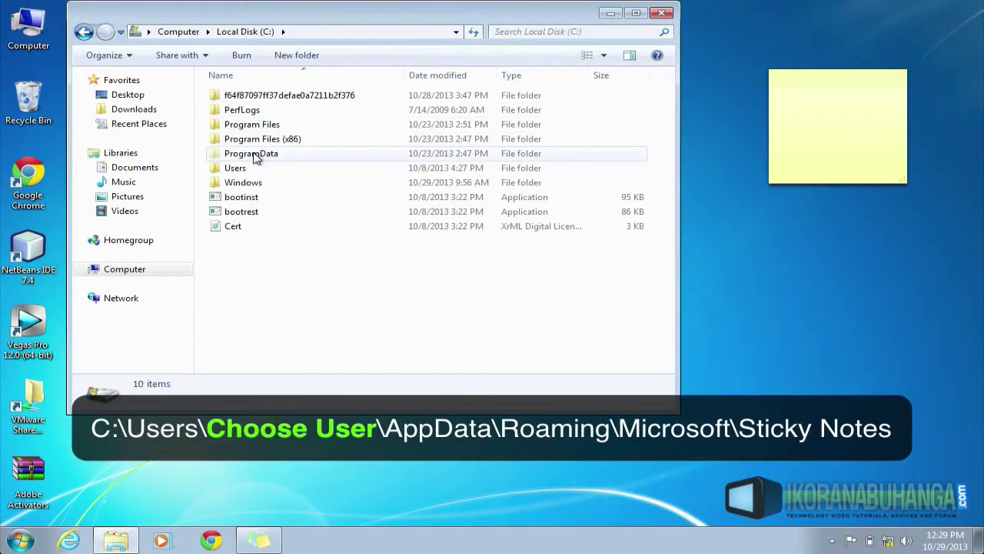
double_click(256, 171)
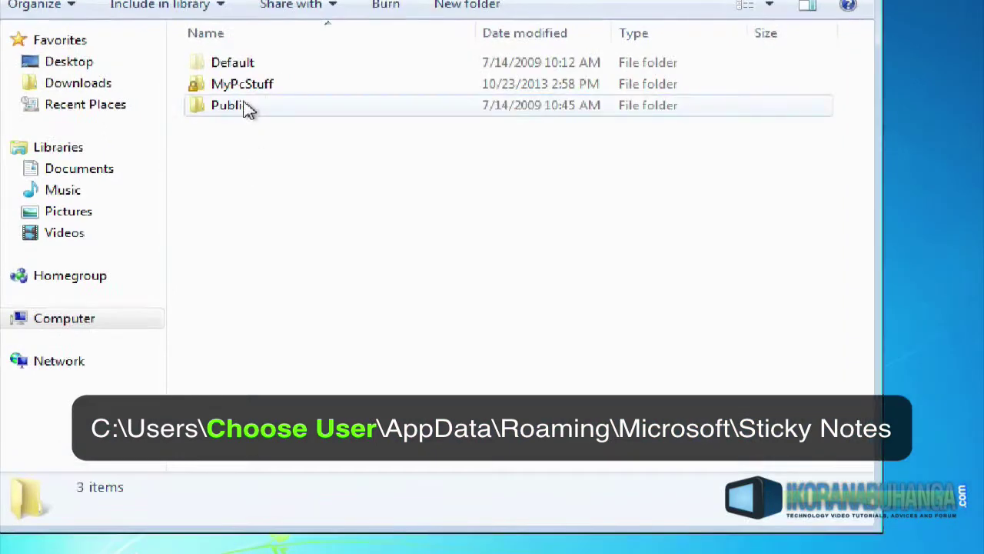
click(239, 112)
double_click(235, 88)
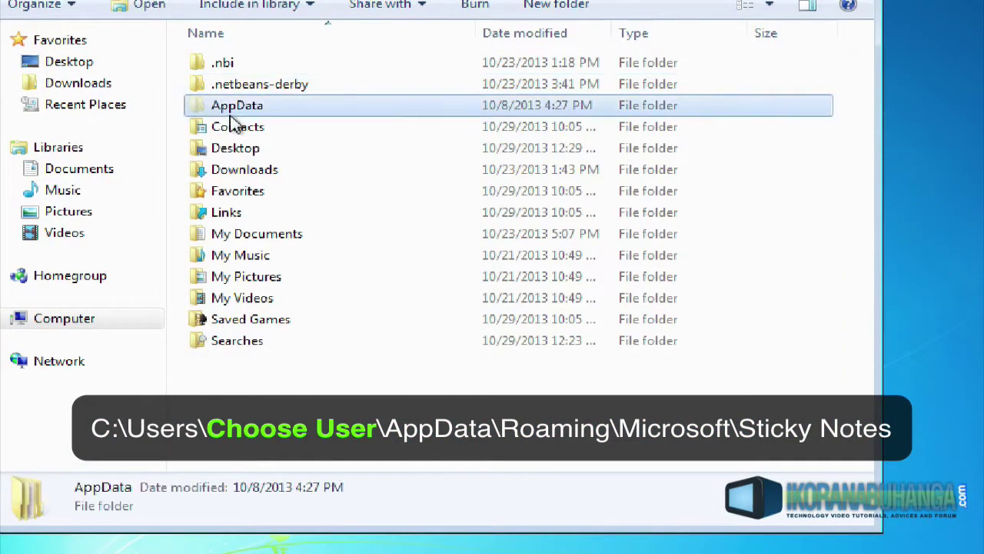
double_click(232, 112)
double_click(254, 106)
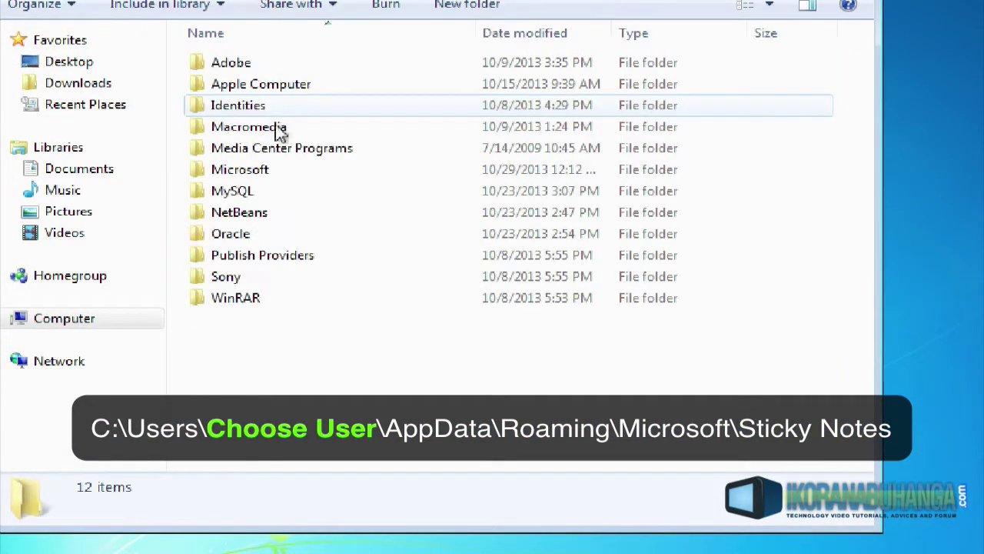
double_click(258, 172)
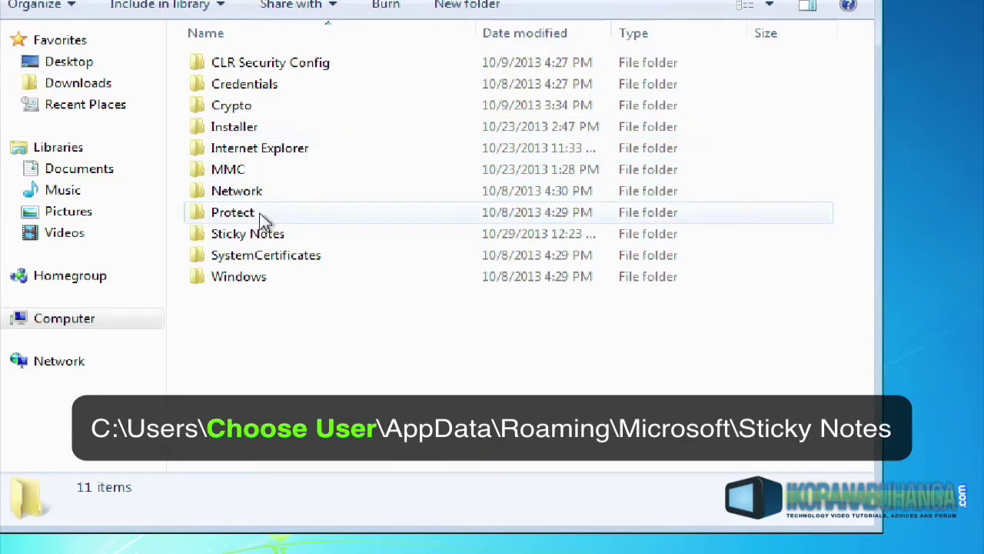
double_click(258, 238)
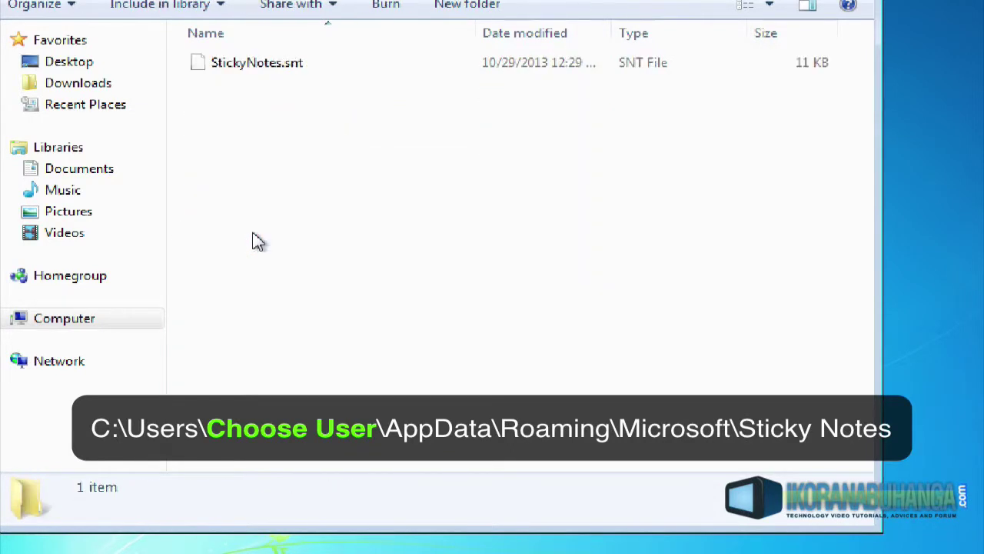
- Try to paste the backup StickyNotes.snt into the Sticky Notes folder, replacing the existing file
right_click(258, 198)
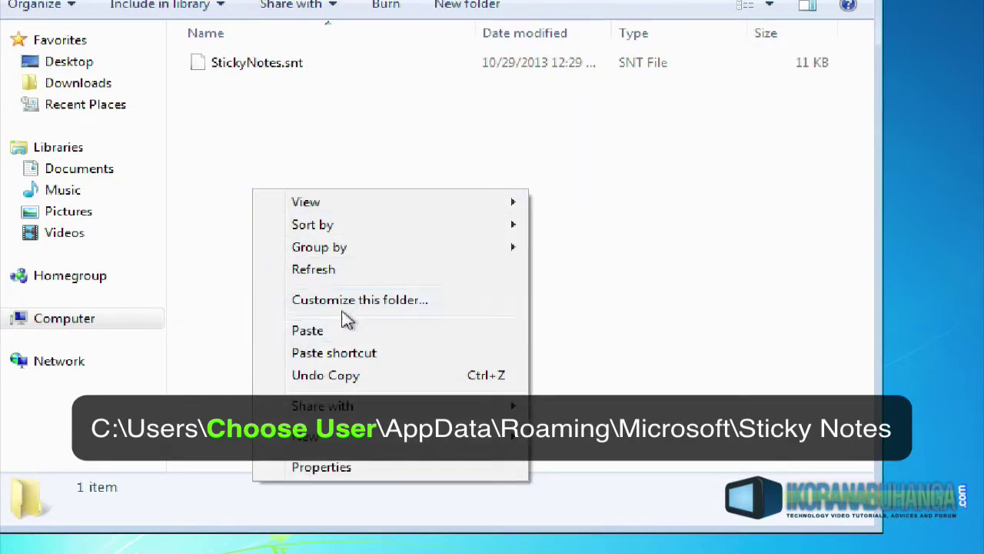
click(317, 332)
click(478, 213)
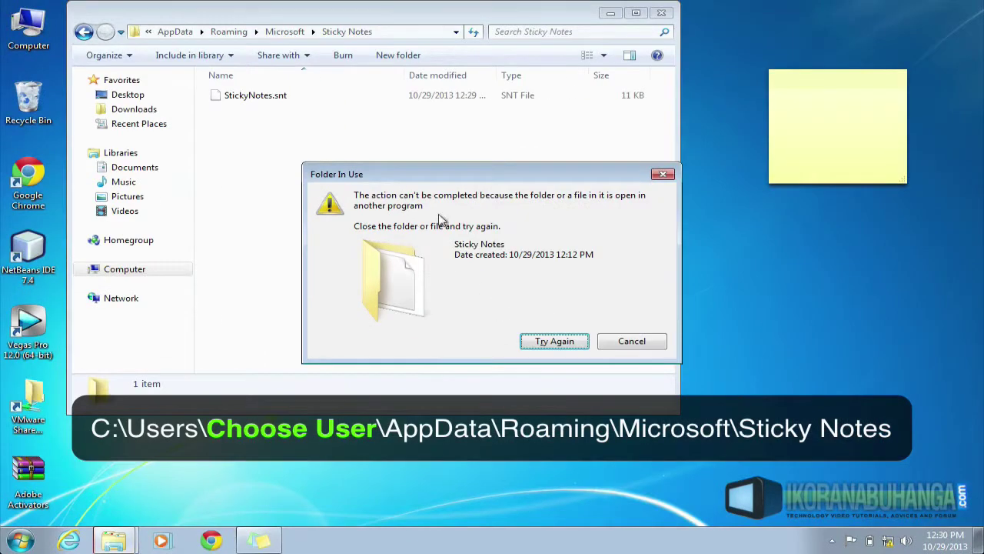
- Close the Sticky Notes program, retry the StickyNotes.snt replacement, and close the folder window
right_click(258, 532)
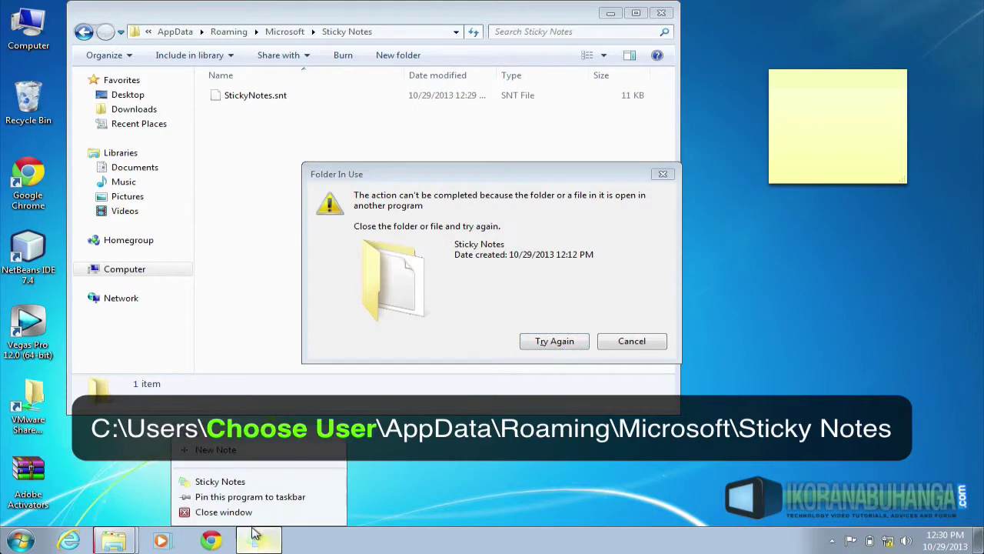
click(229, 512)
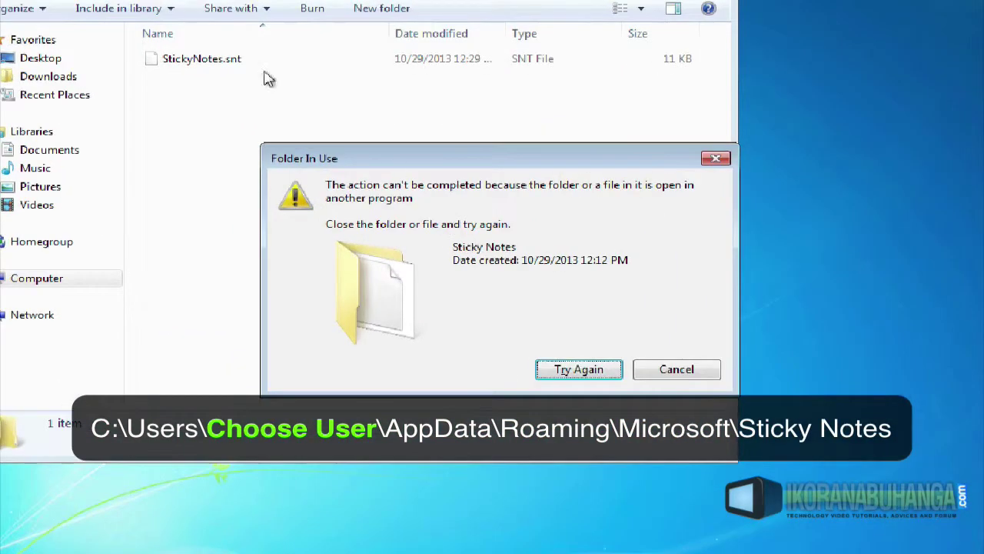
click(579, 370)
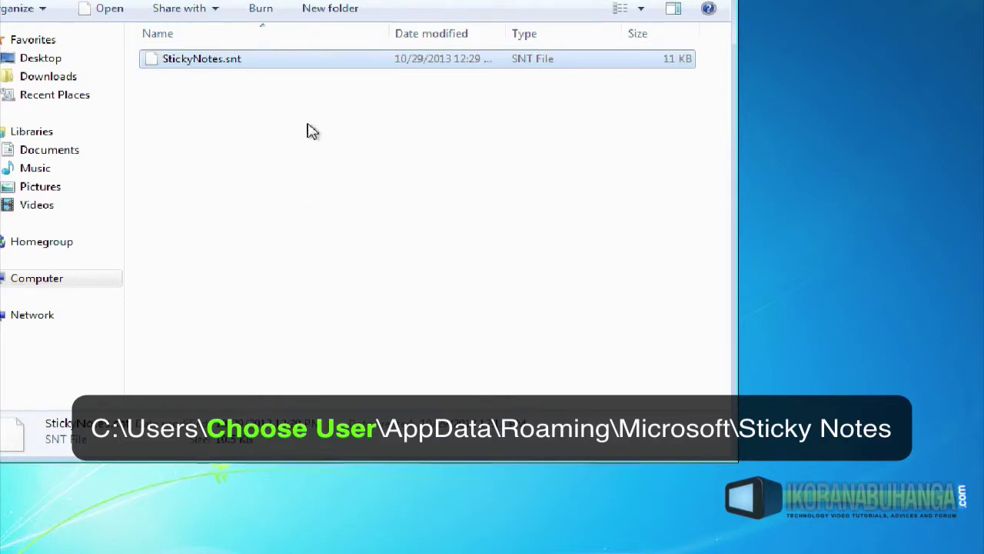
click(719, 14)
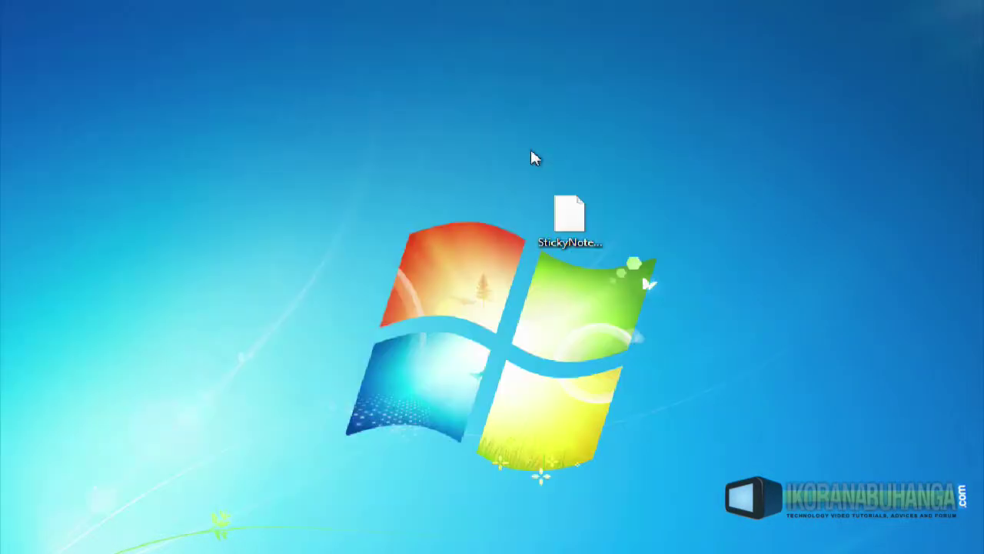
- Search the installed programs for "stic" and launch Sticky Notes to load the restored notes
key(super)
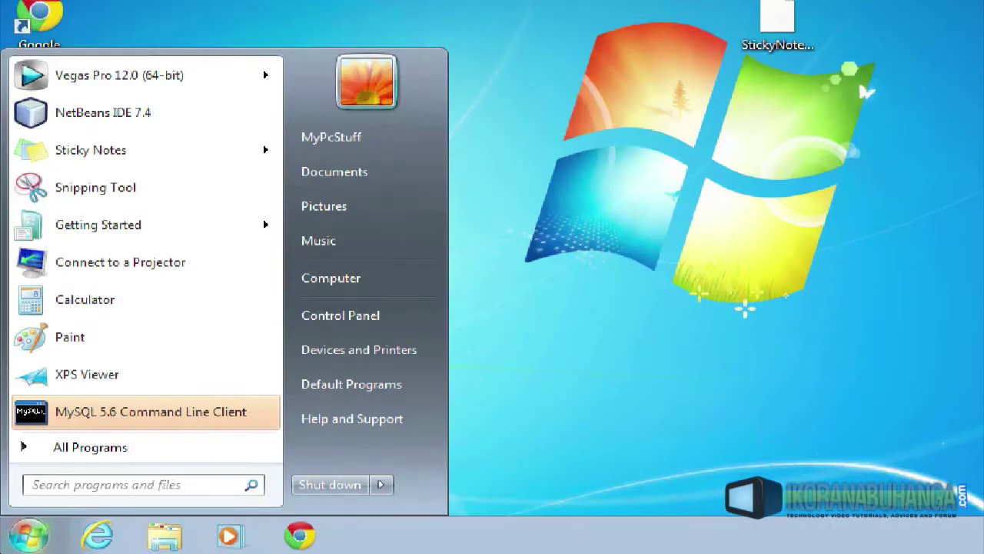
text(stic)
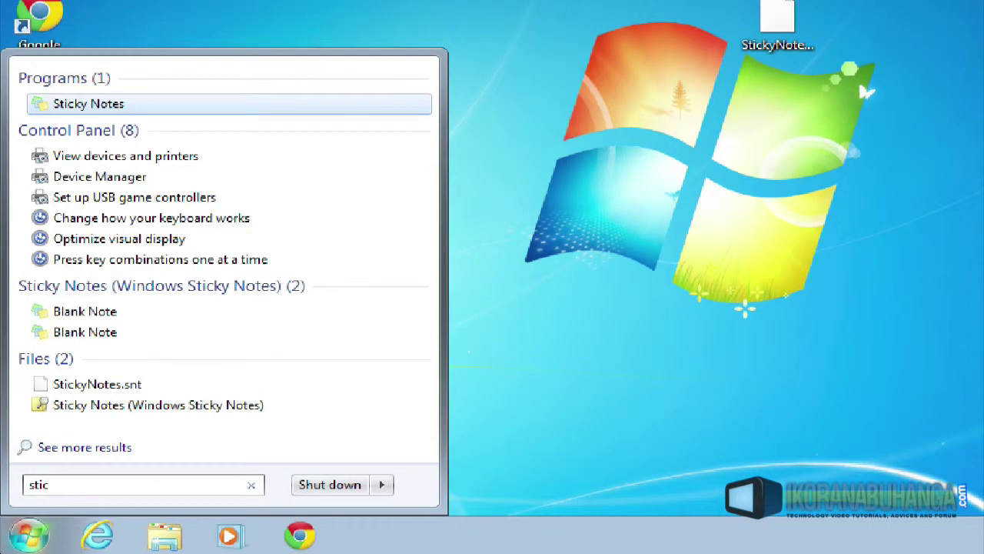
click(90, 107)
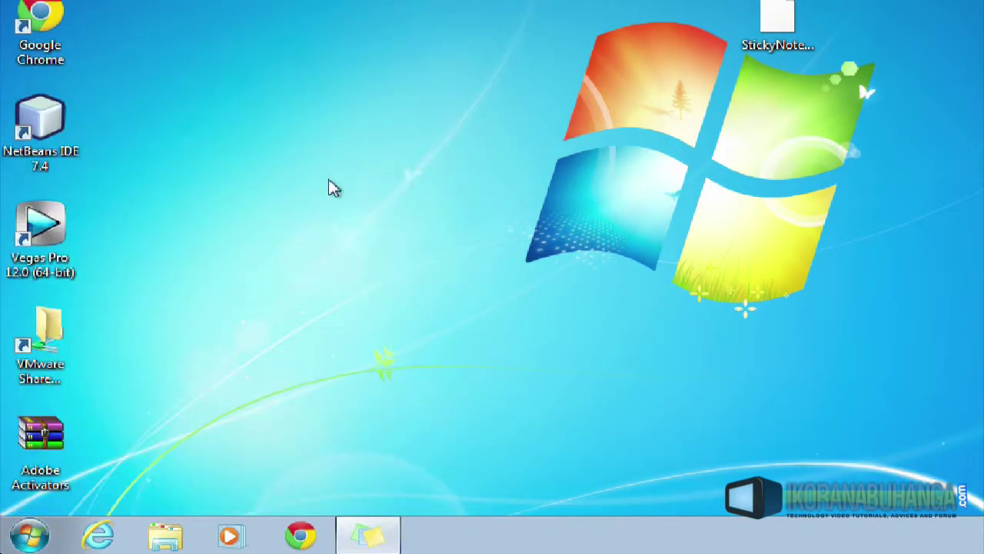